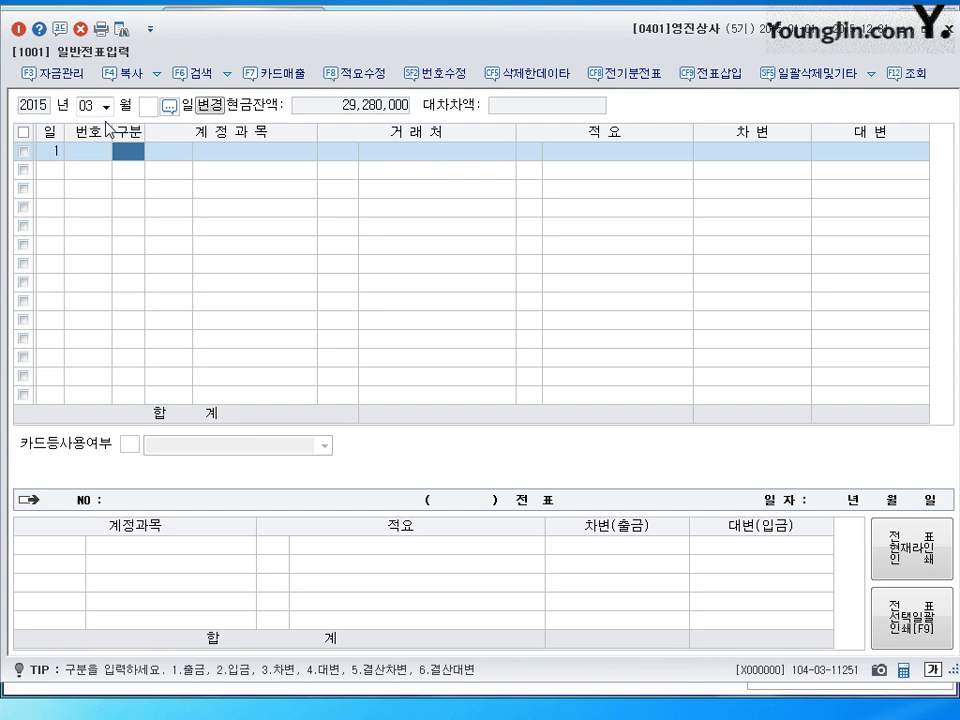
- Enter a debit line for March 1 with account 0835 대손상각비 and amount 500,000
{"action": "type", "text": "30835"}
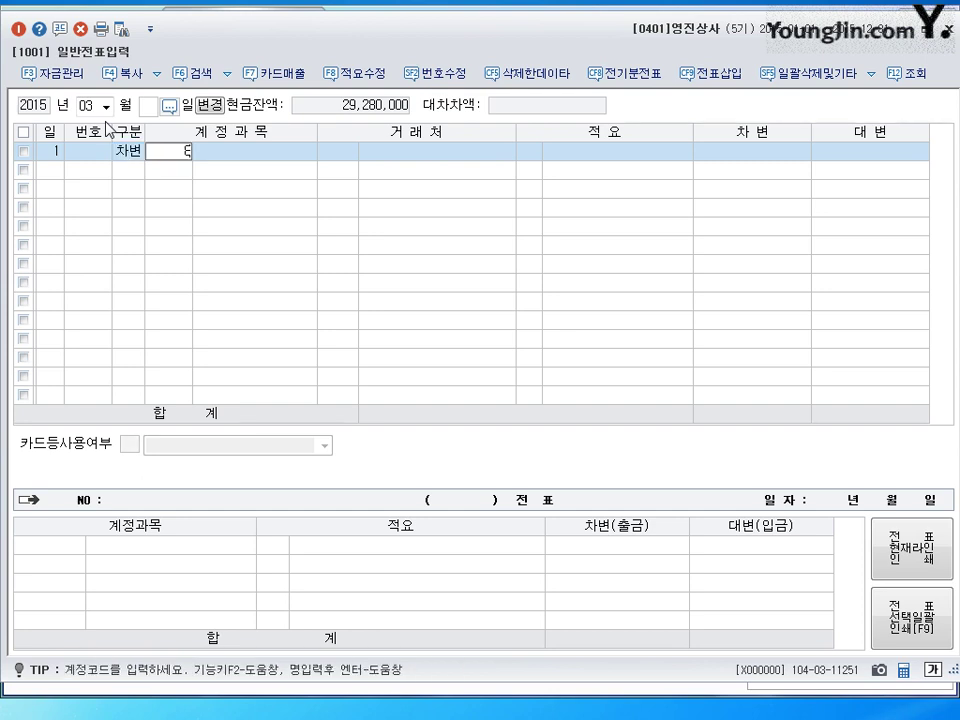
{"action": "key", "text": "Return"}
{"action": "key", "text": "Return"}
{"action": "key", "text": "Return"}
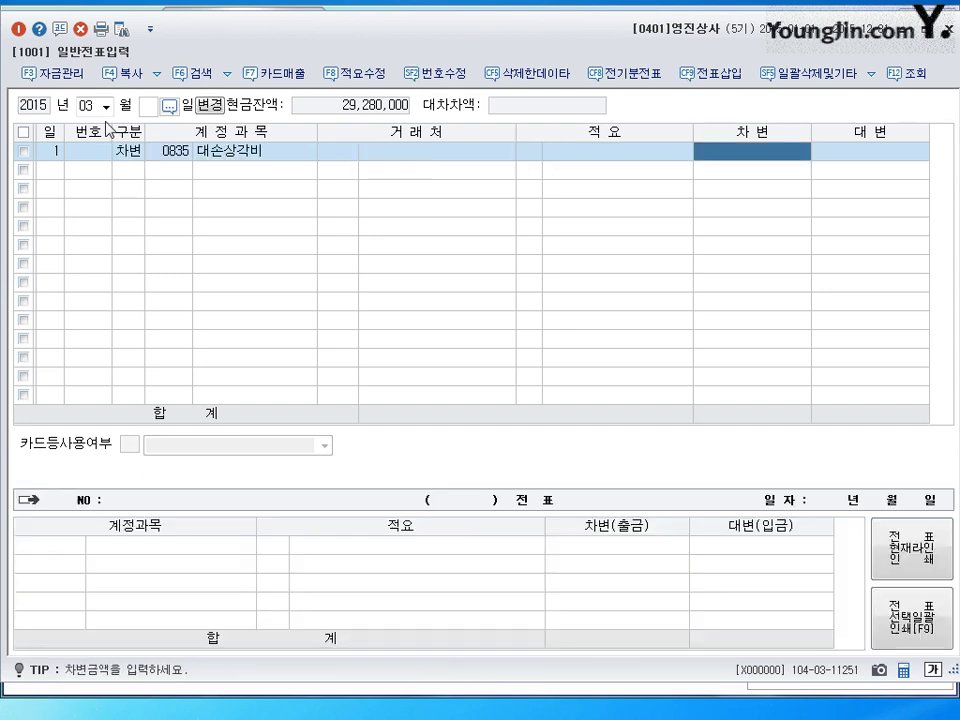
{"action": "type", "text": "5000000"}
{"action": "key", "text": "Return"}
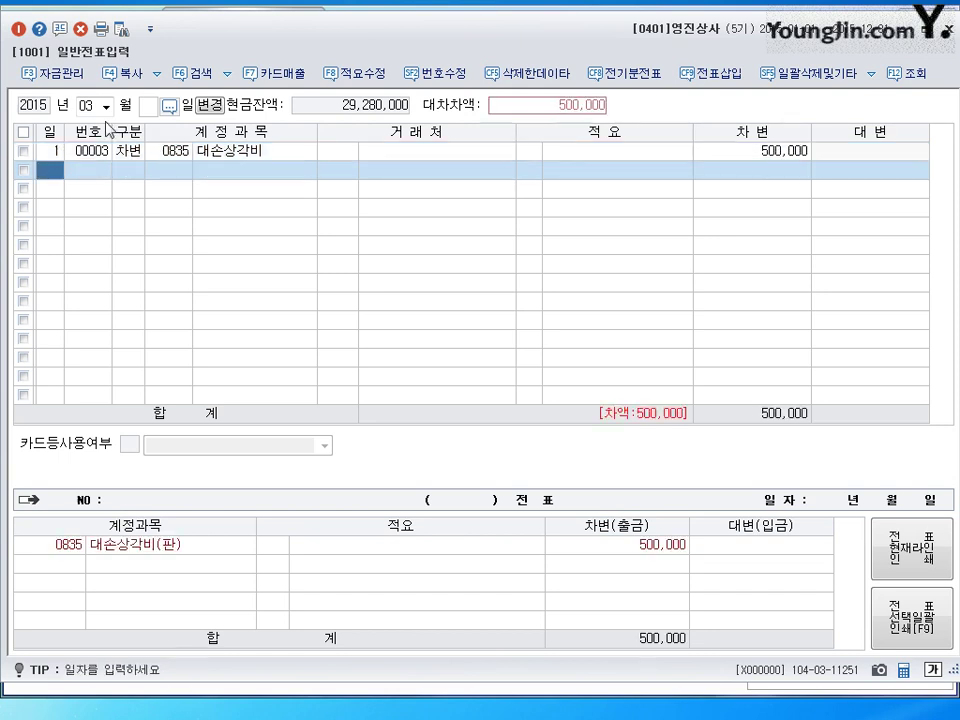
- Add the balancing March 1 credit line of 500,000 to account 0108 외상매출금 with 금산유통 as the trading partner
{"action": "key", "text": "Return"}
{"action": "type", "text": "4108"}
{"action": "key", "text": "Return"}
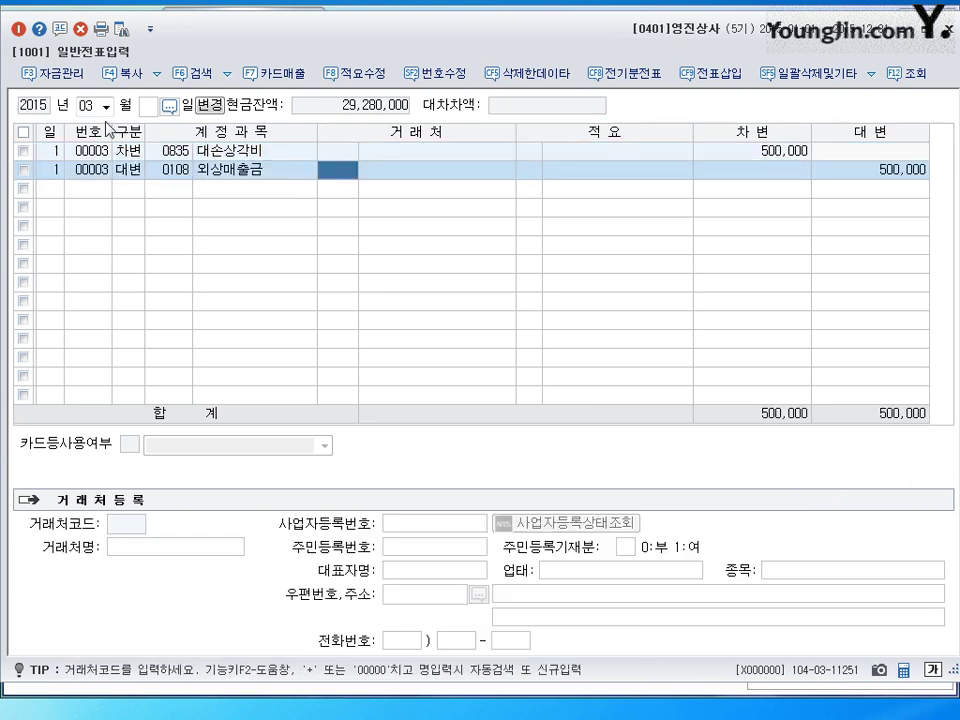
{"action": "type", "text": "금ㅅ"}
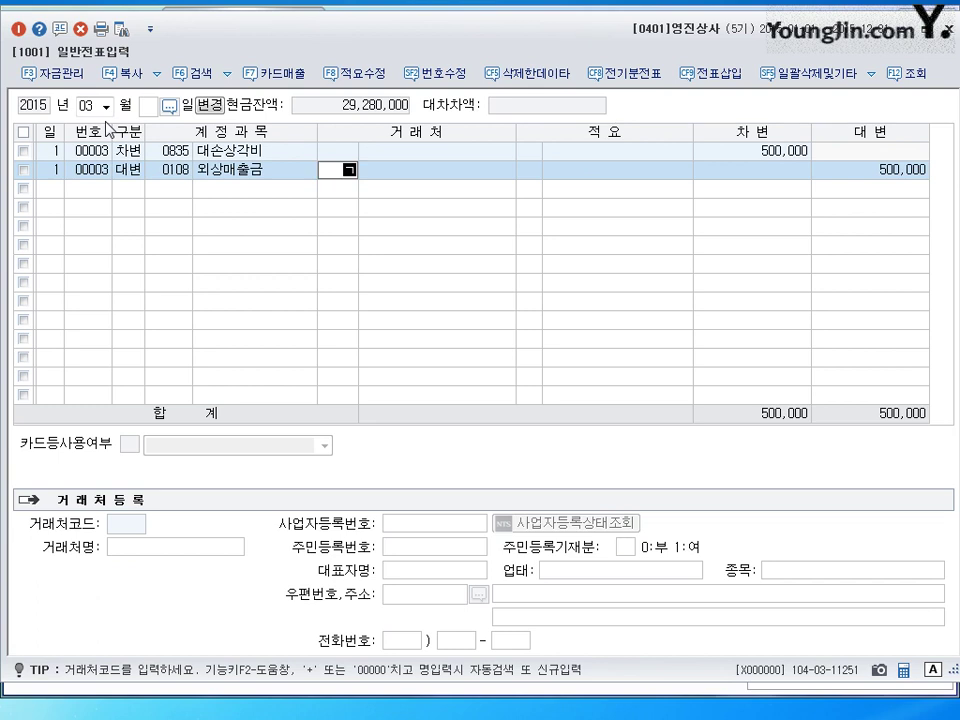
{"action": "type", "text": "ㅏㄴ"}
{"action": "key", "text": "Return"}
{"action": "key", "text": "Return"}
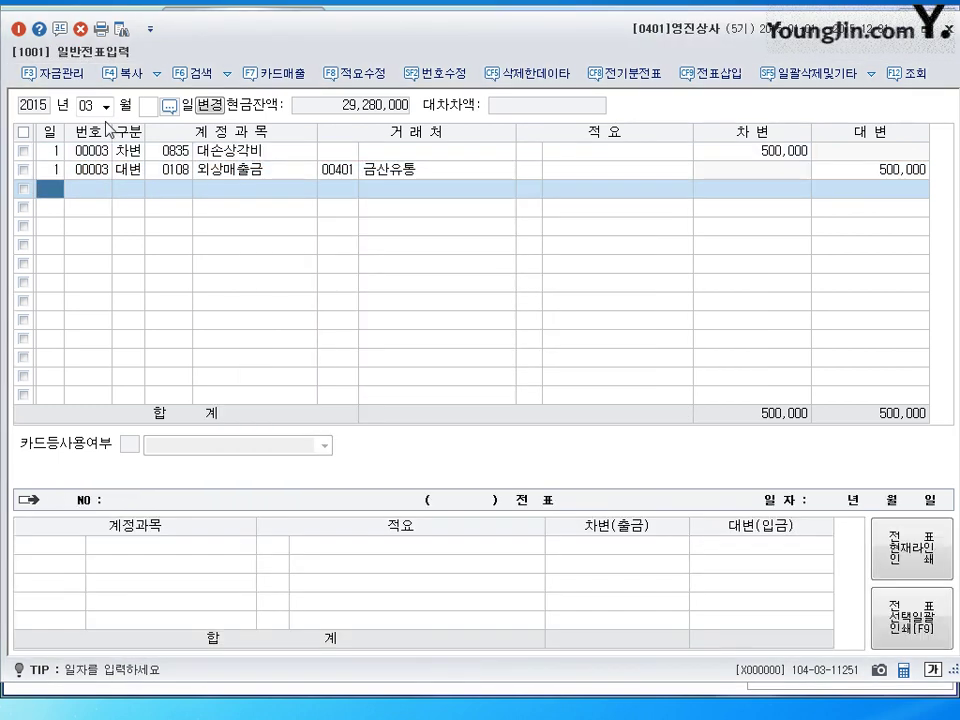
- Start a debit line for March 2 by looking up 대손 and choosing account 0109 대손충당금 for 외상매출금
{"action": "type", "text": "2"}
{"action": "key", "text": "Return"}
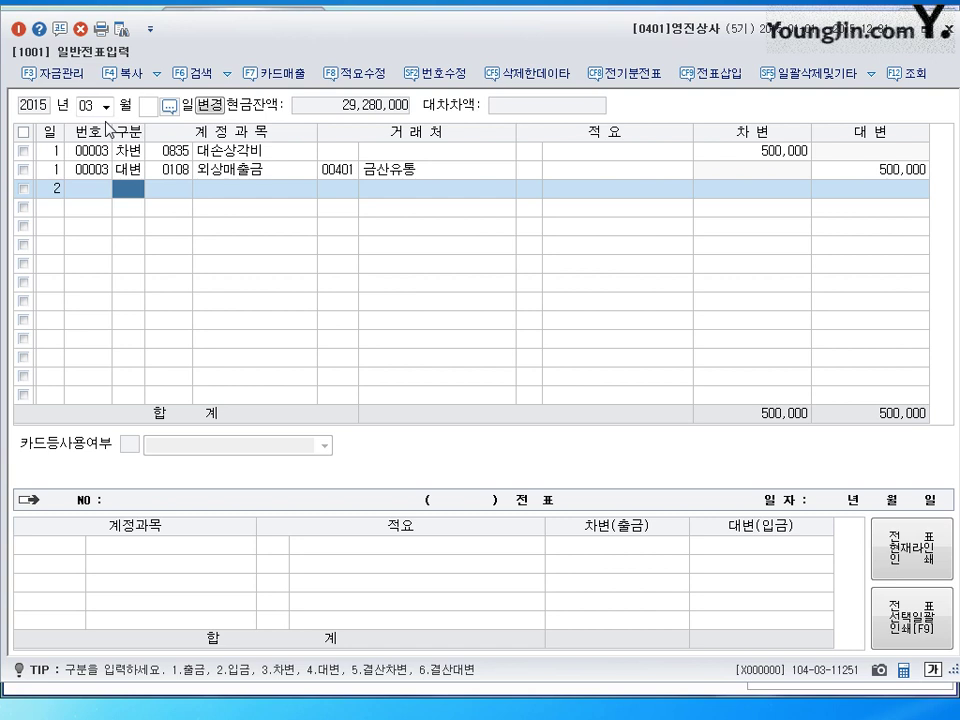
{"action": "type", "text": "3"}
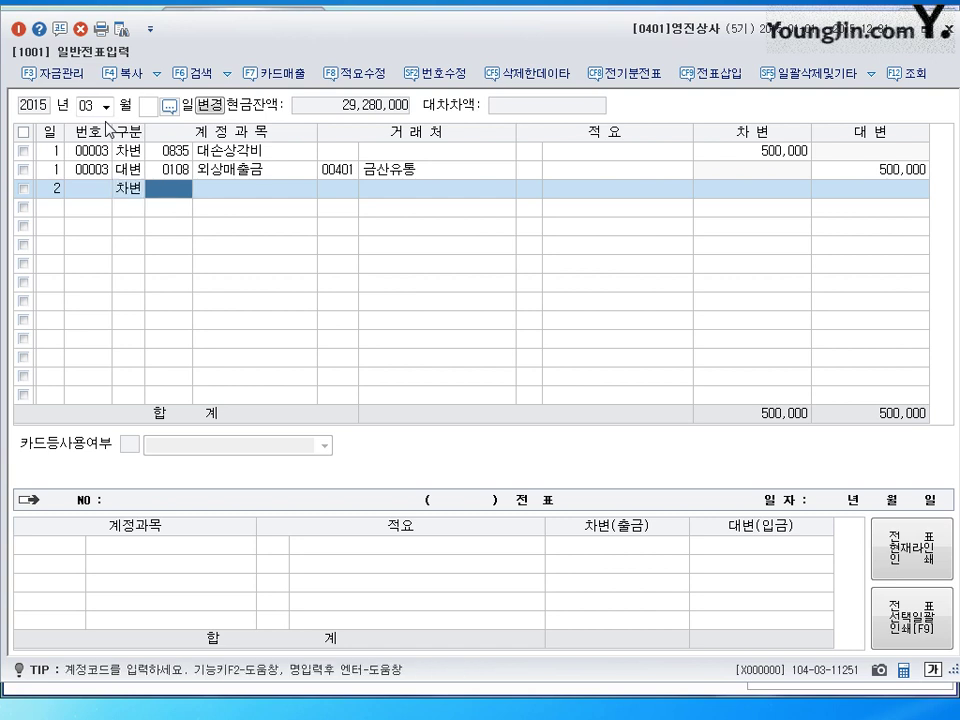
{"action": "type", "text": "대"}
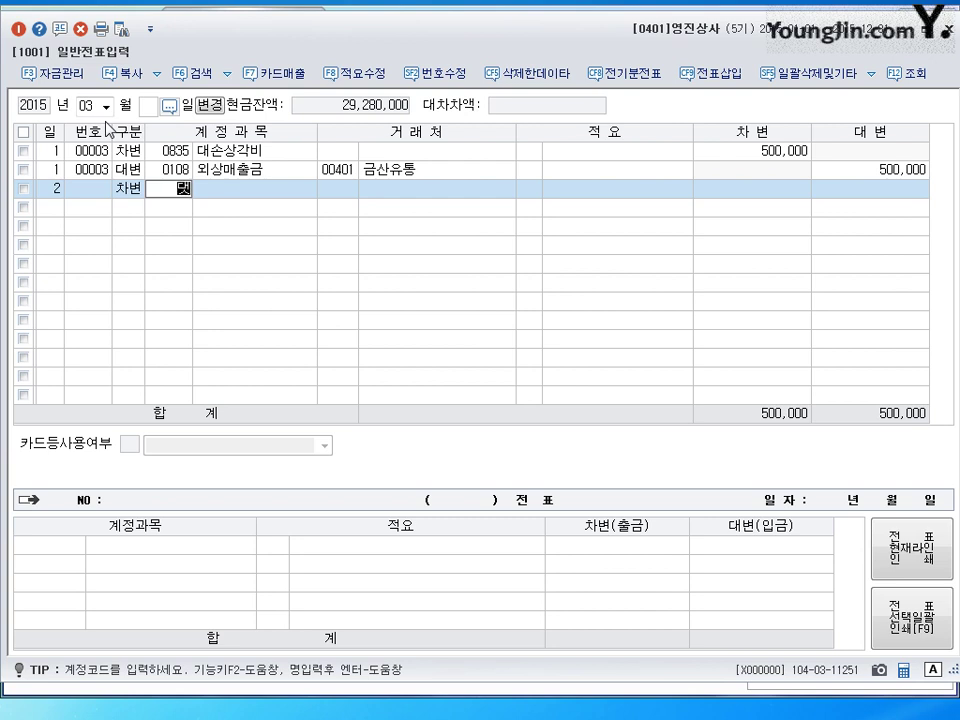
{"action": "type", "text": "손"}
{"action": "key", "text": "Return"}
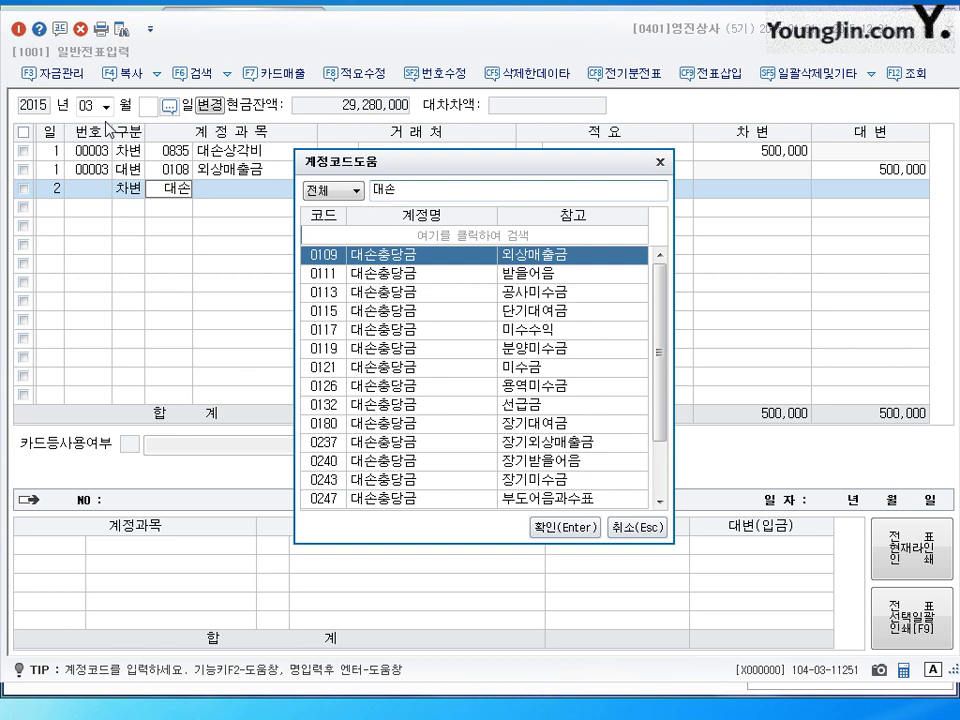
{"action": "key", "text": "Down"}
{"action": "key", "text": "Down"}
{"action": "key", "text": "Down"}
{"action": "key", "text": "Down"}
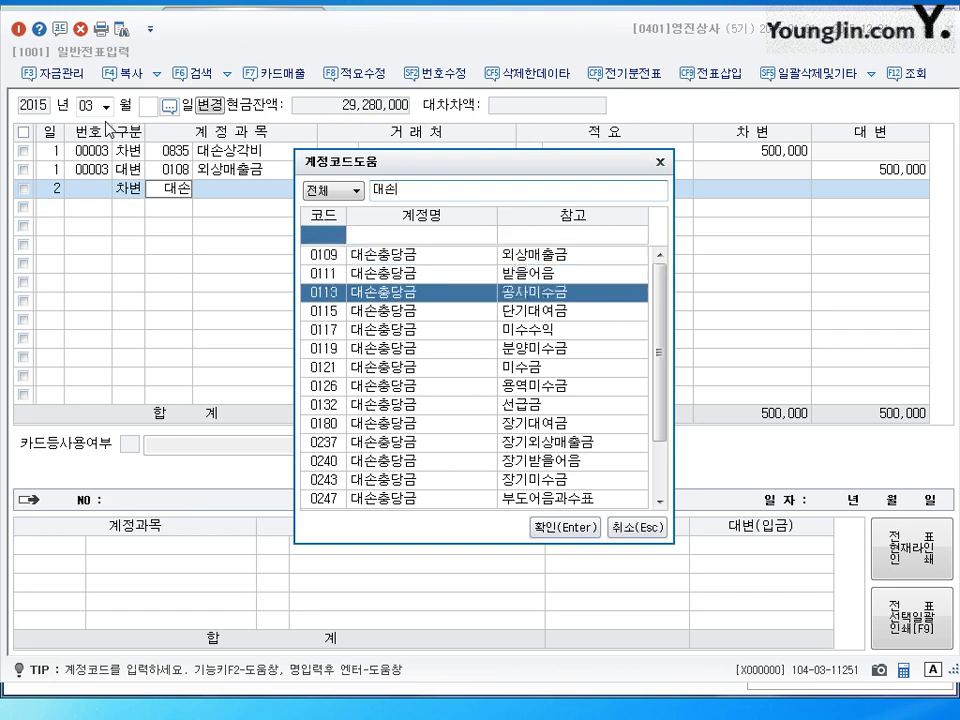
{"action": "key", "text": "Up"}
{"action": "key", "text": "Up"}
{"action": "key", "text": "Up"}
{"action": "key", "text": "Up"}
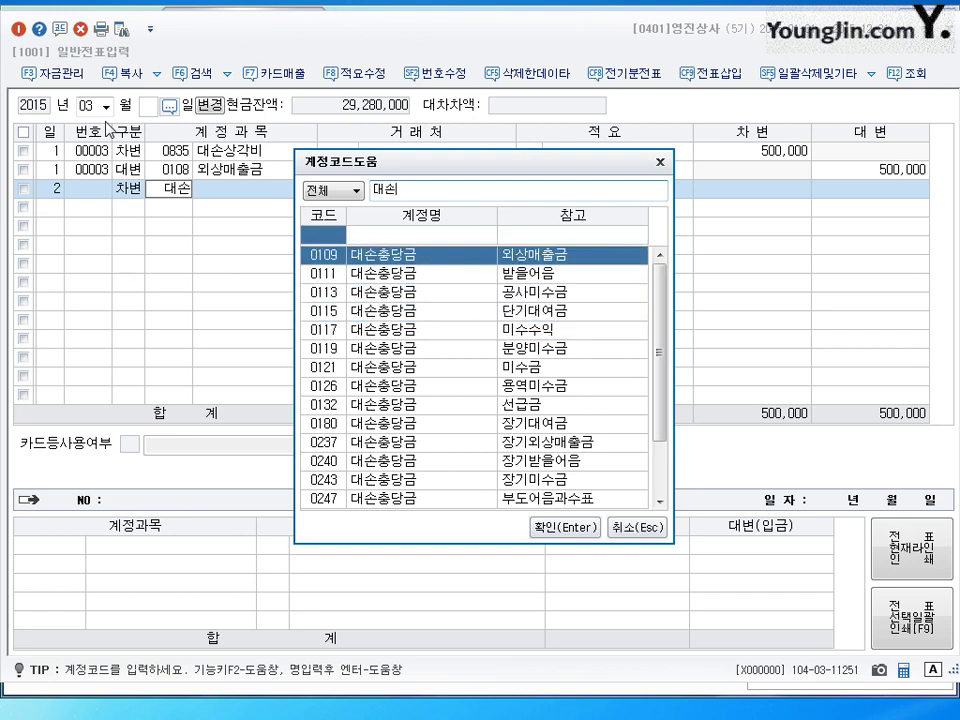
{"action": "key", "text": "Return"}
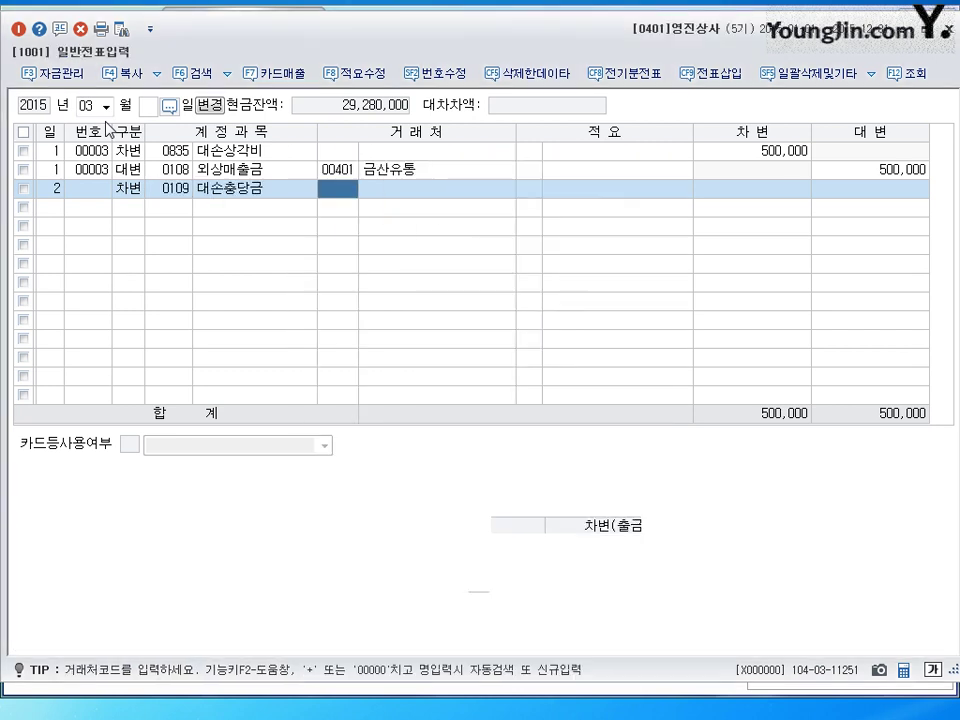
- Leave the partner and description of the 대손충당금 line blank and set its debit amount to 450,000
{"action": "key", "text": "Return"}
{"action": "key", "text": "Return"}
{"action": "key", "text": "Return"}
{"action": "type", "text": "4500000"}
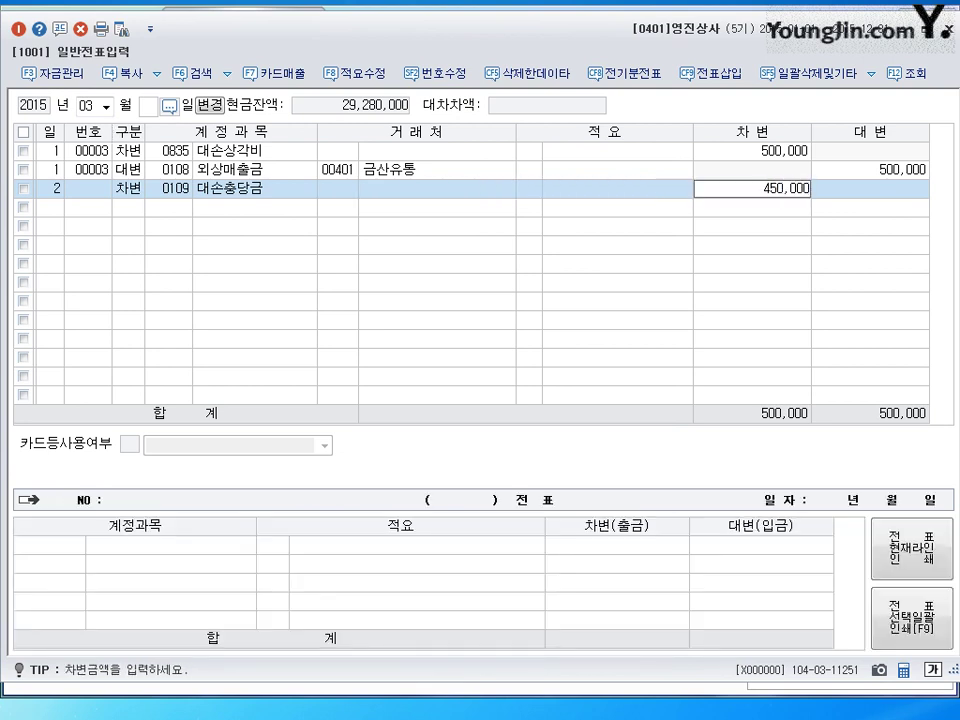
{"action": "key", "text": "Return"}
- Add a second March 2 debit line with account 0835 대손상각비 and amount 50,000
{"action": "type", "text": "3"}
{"action": "key", "text": "Return"}
{"action": "type", "text": "0"}
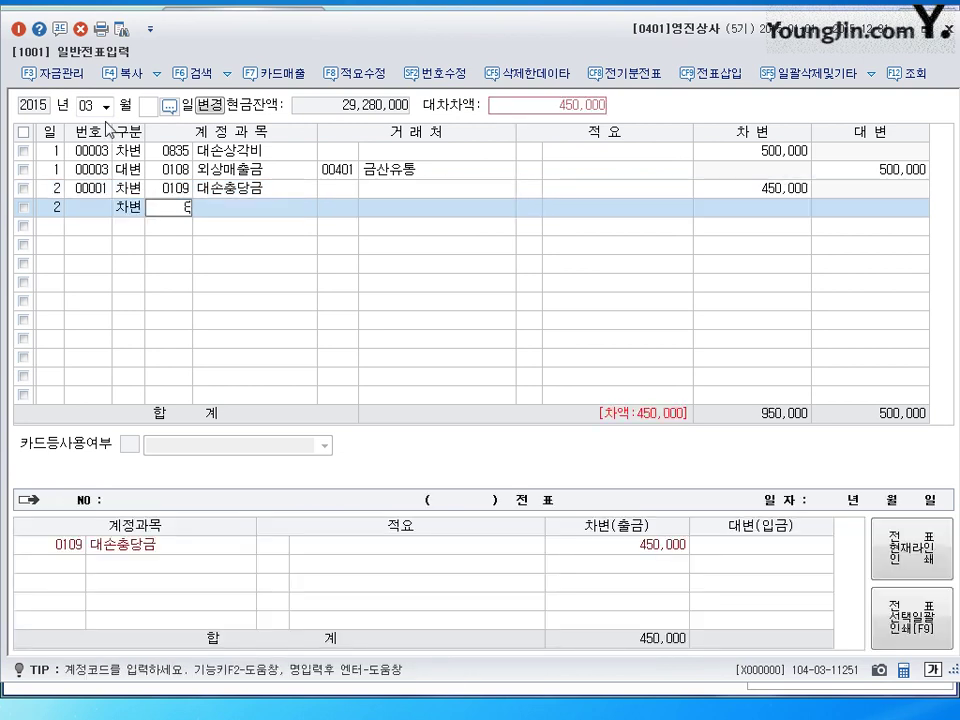
{"action": "type", "text": "835"}
{"action": "key", "text": "Return"}
{"action": "key", "text": "Return"}
{"action": "key", "text": "Return"}
{"action": "key", "text": "Return"}
{"action": "type", "text": "500000"}
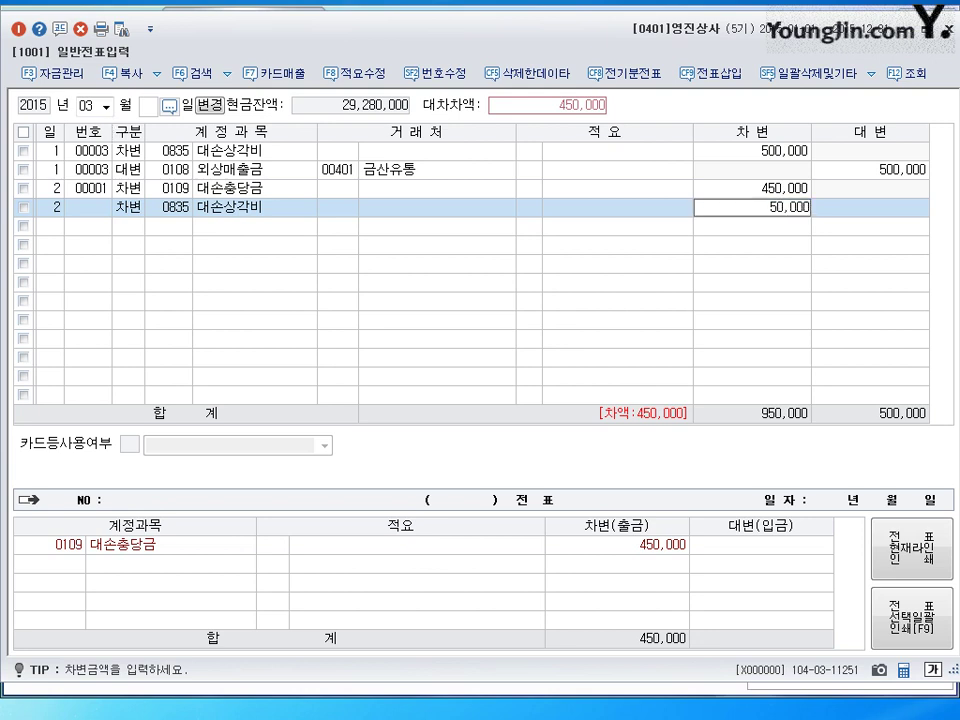
{"action": "key", "text": "Return"}
- Add the balancing March 2 credit line of 500,000 to account 0108 외상매출금 with 상도 as the trading partner
{"action": "type", "text": "4"}
{"action": "key", "text": "Return"}
{"action": "type", "text": "10"}
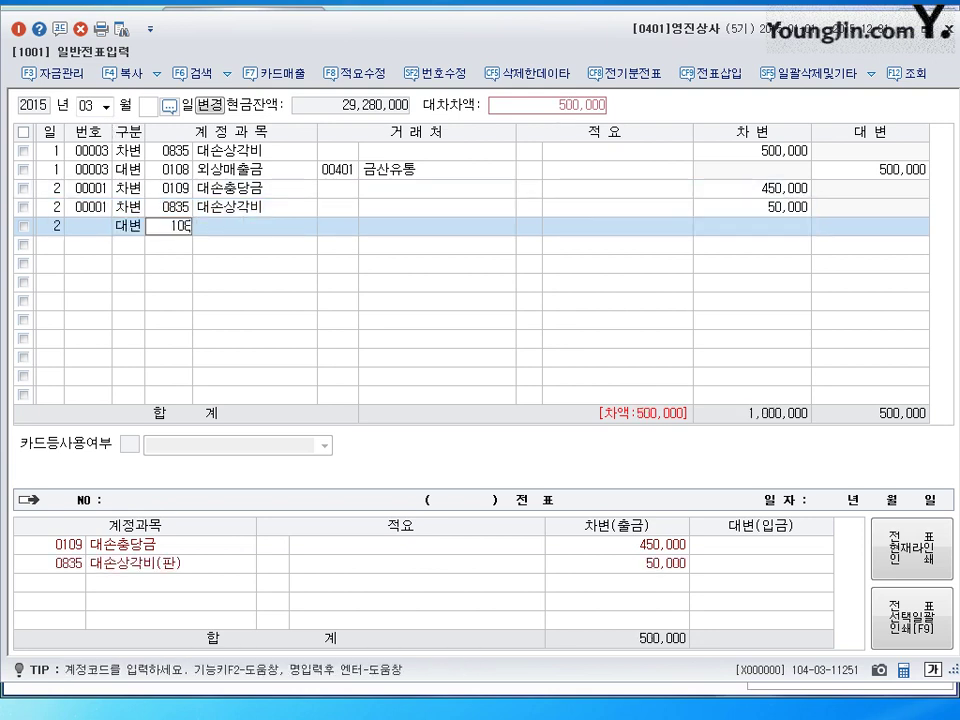
{"action": "type", "text": "8"}
{"action": "key", "text": "Return"}
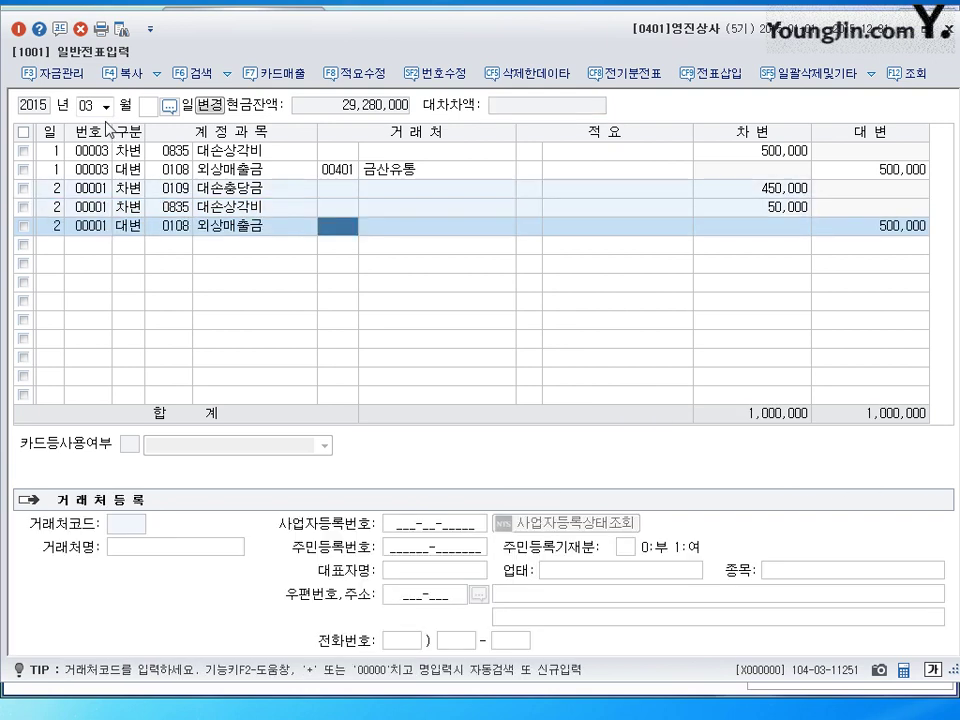
{"action": "type", "text": "상도"}
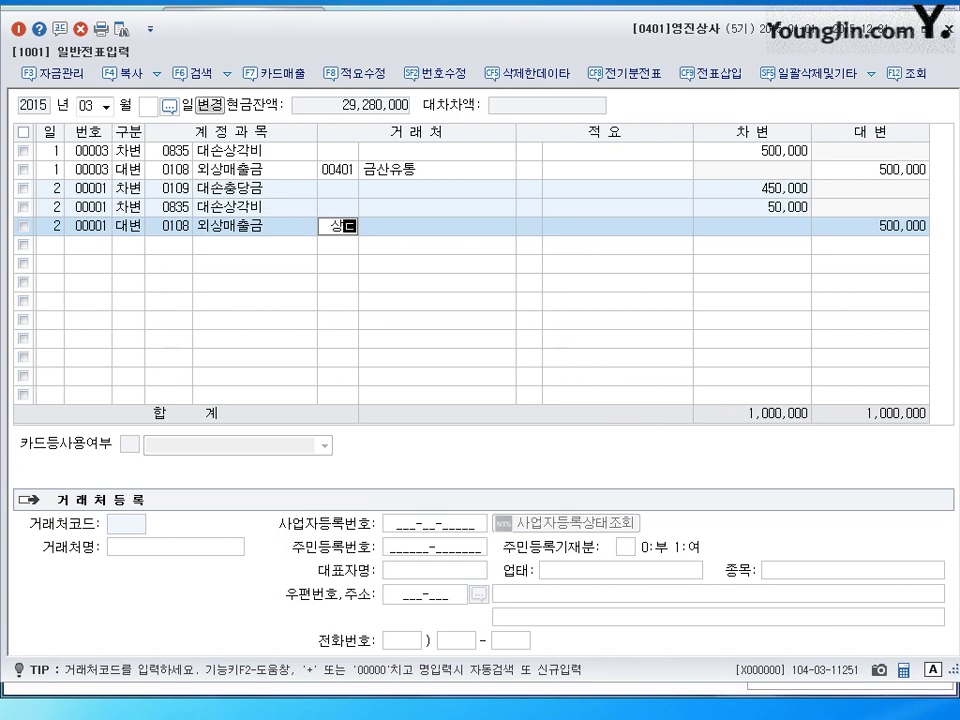
{"action": "key", "text": "Return"}
{"action": "key", "text": "Return"}
{"action": "key", "text": "Return"}
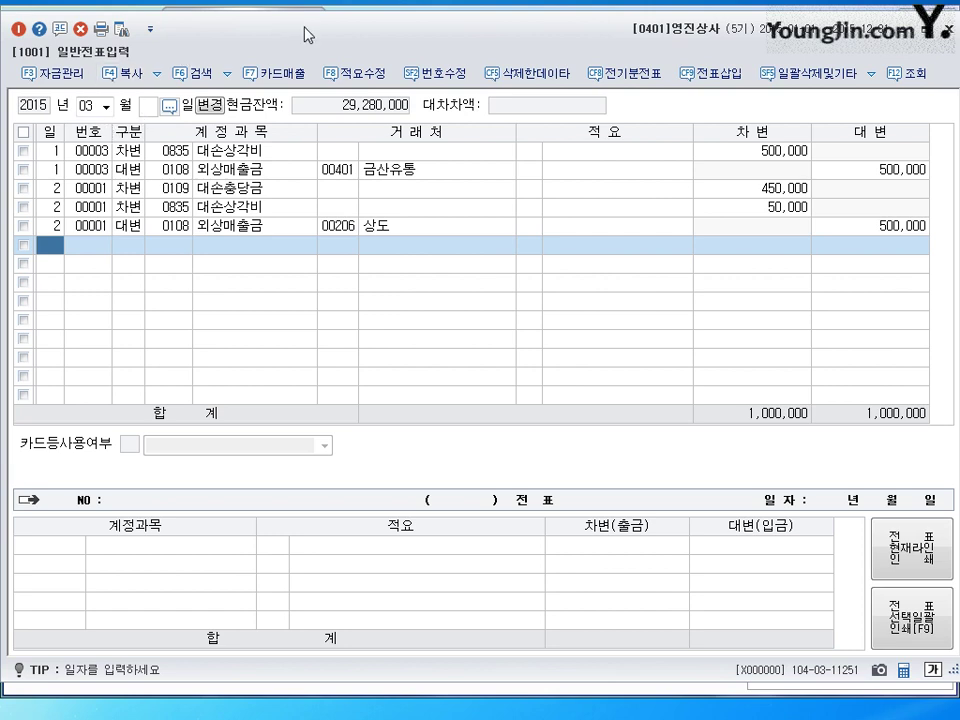
- Open the trial balance (합계잔액시산표) and query it as of March 2, 2015
{"action": "left_click_drag", "start_coordinate": [306, 34], "coordinate": [293, 149]}
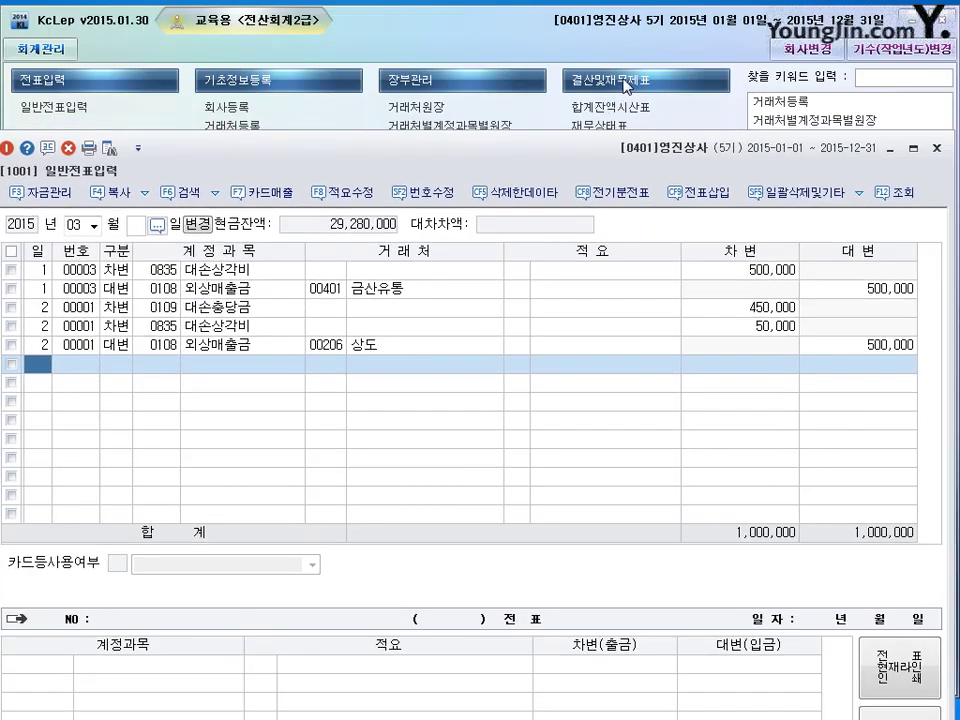
{"action": "left_click", "coordinate": [467, 64]}
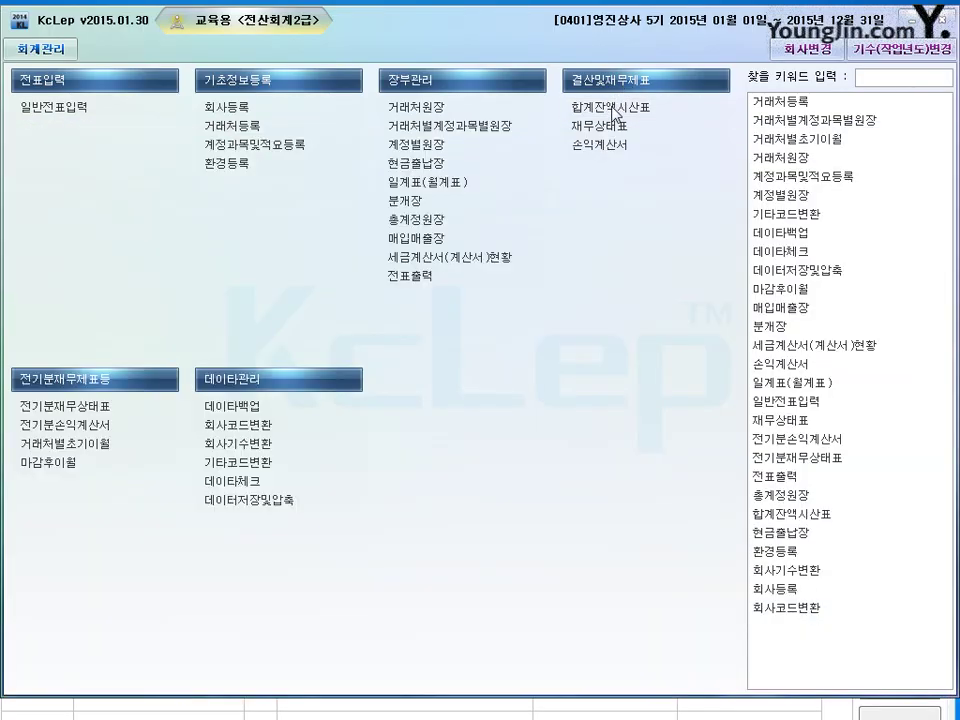
{"action": "left_click", "coordinate": [563, 150]}
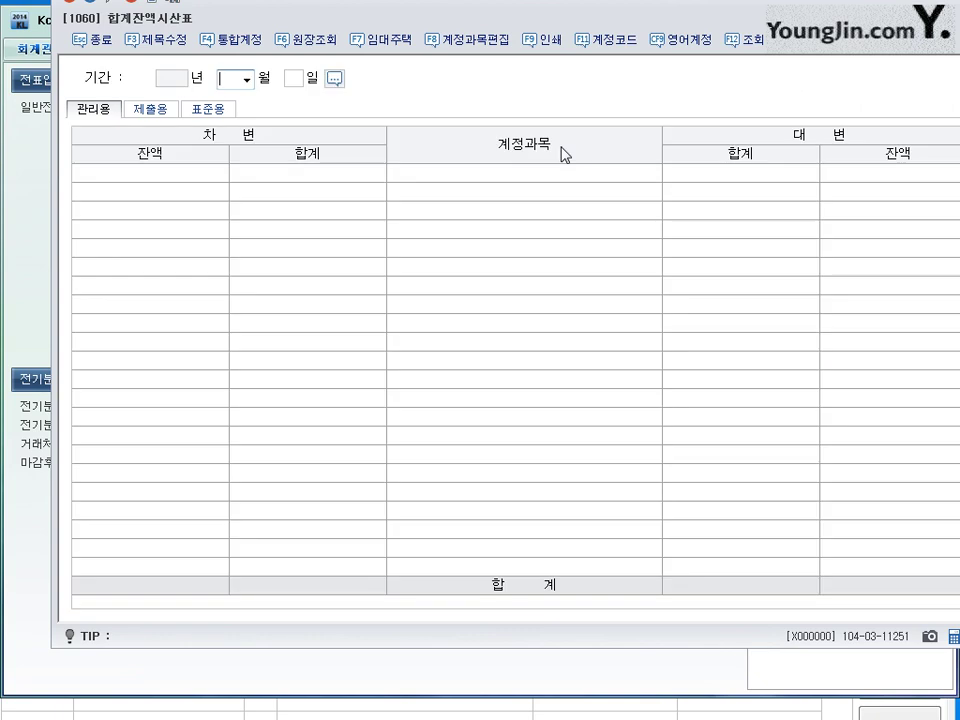
{"action": "left_click_drag", "start_coordinate": [523, 22], "coordinate": [476, 66]}
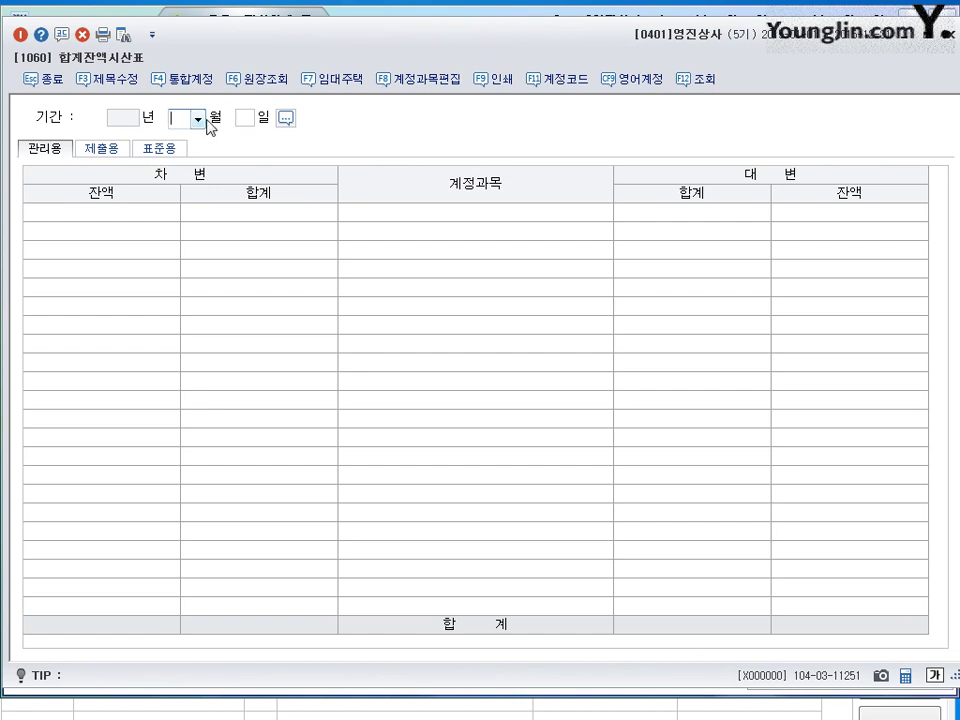
{"action": "type", "text": "3"}
{"action": "key", "text": "Return"}
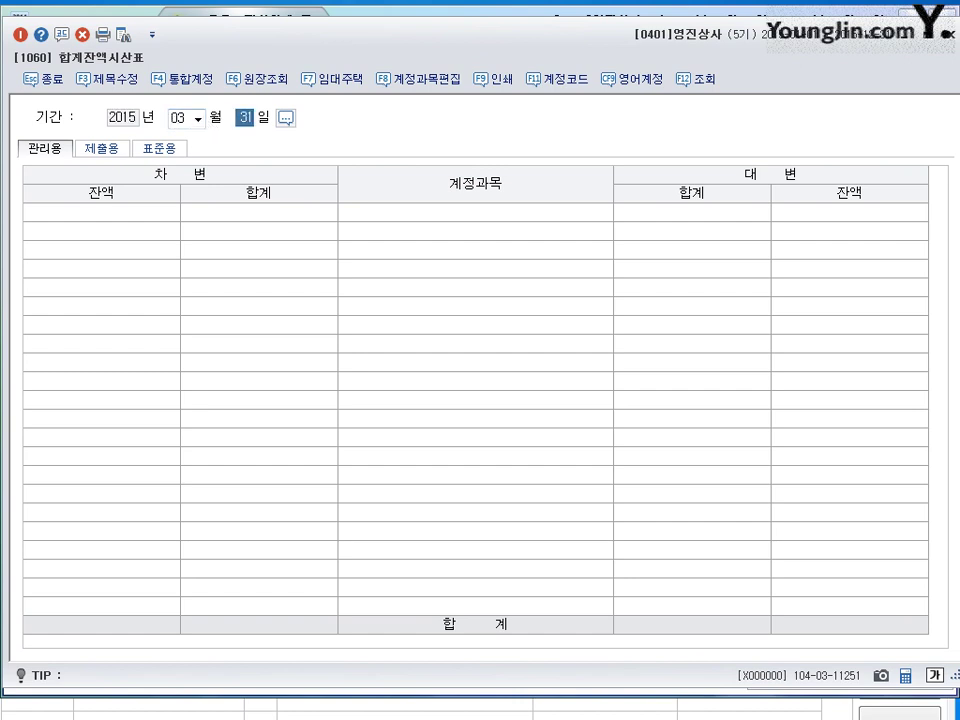
{"action": "type", "text": "02"}
{"action": "key", "text": "Return"}
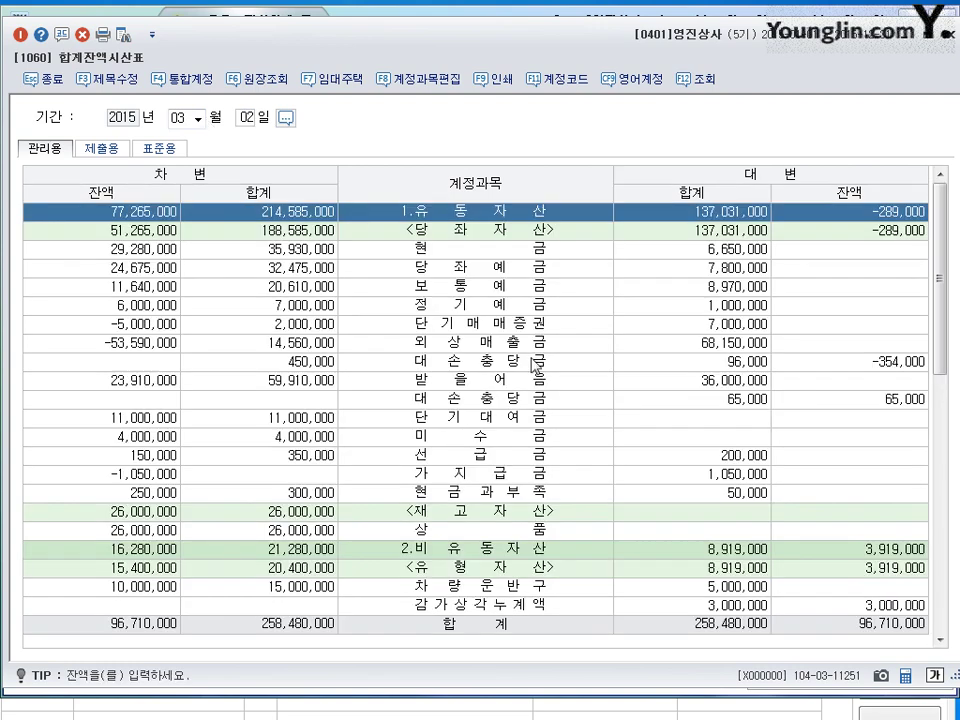
- Check the balance of the 대손충당금 account directly below 외상매출금, then close the trial balance
{"action": "left_click", "coordinate": [476, 347]}
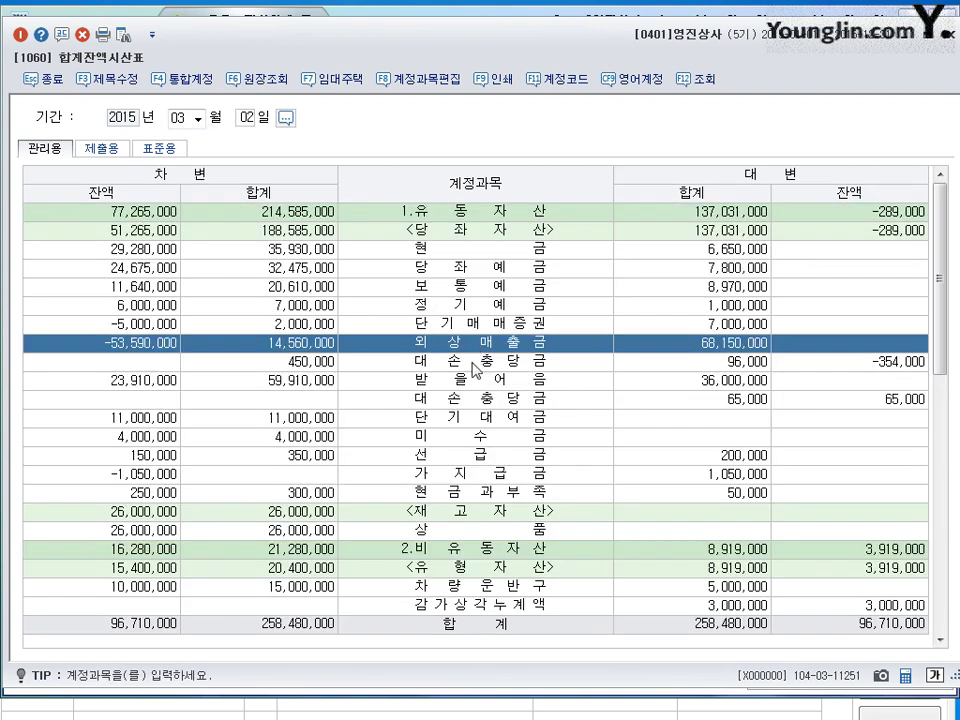
{"action": "key", "text": "Down"}
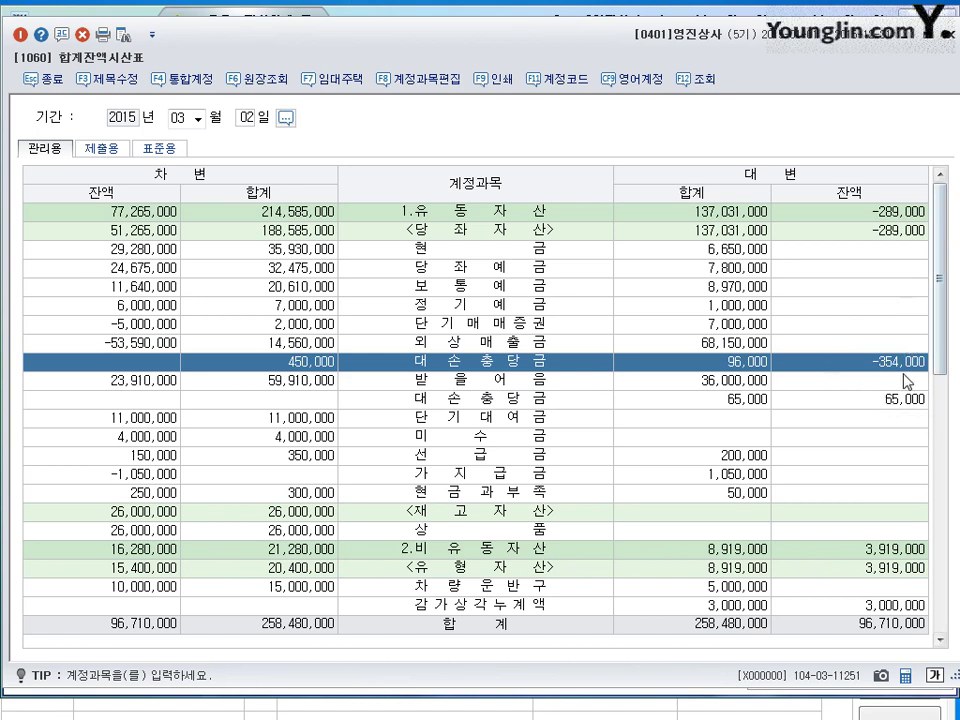
{"action": "left_click", "coordinate": [945, 34]}
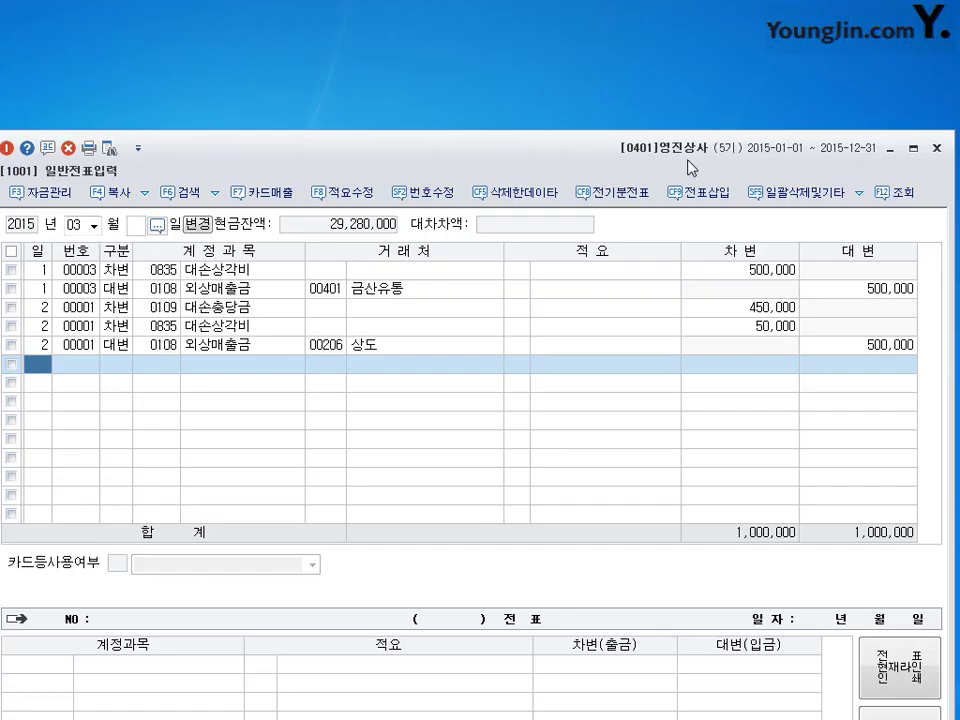
- Add a March 3 debit line with account 0109 대손충당금 and amount 30,000
{"action": "left_click_drag", "start_coordinate": [687, 167], "coordinate": [697, 43]}
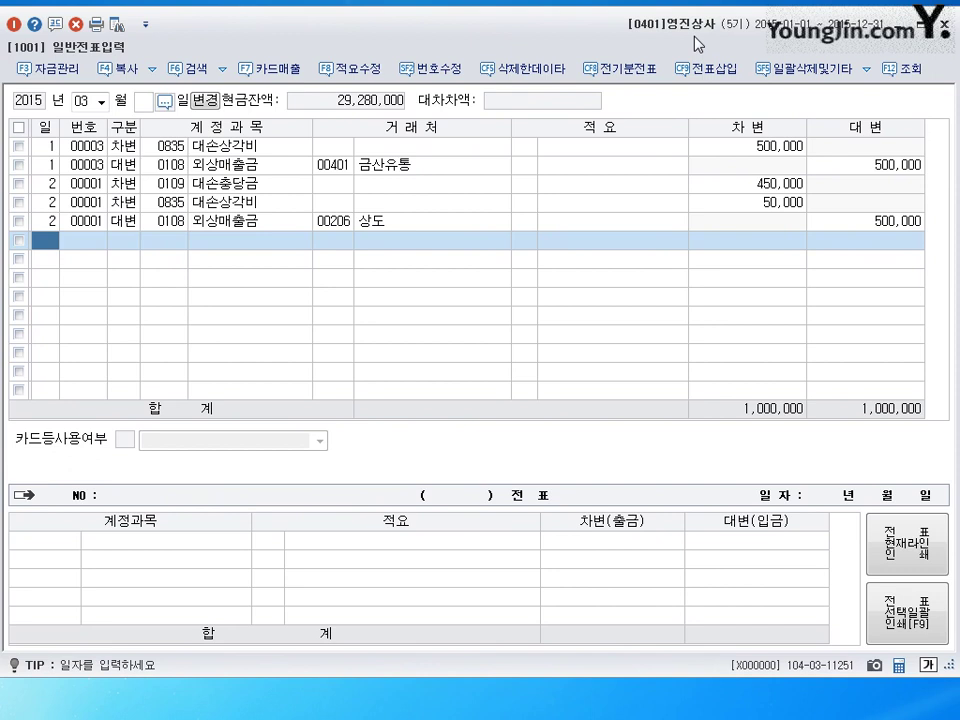
{"action": "type", "text": "3"}
{"action": "key", "text": "Return"}
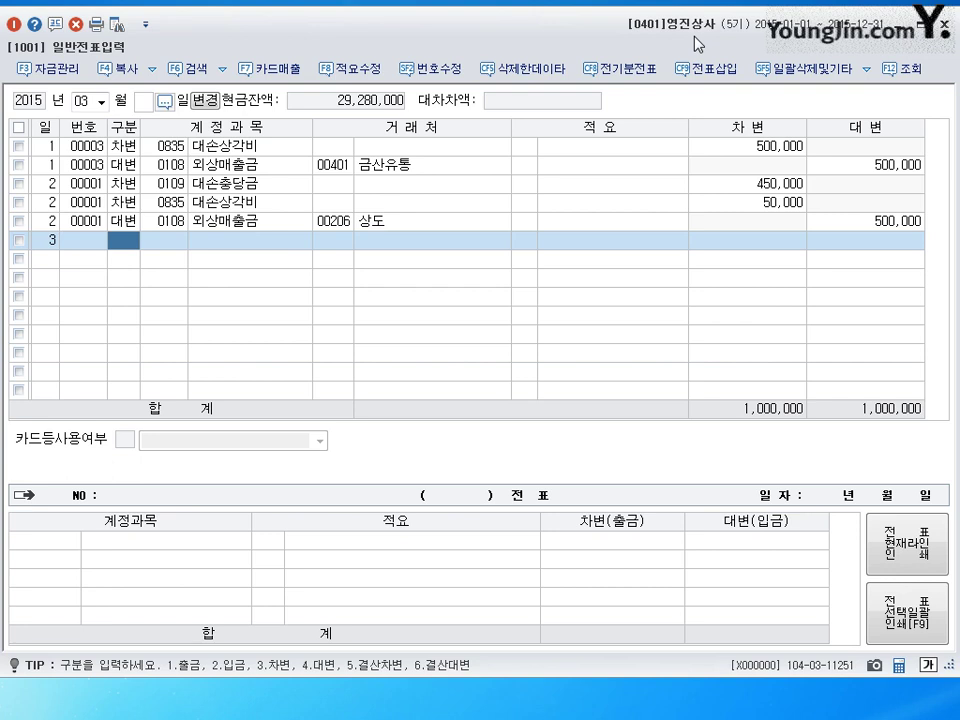
{"action": "type", "text": "3"}
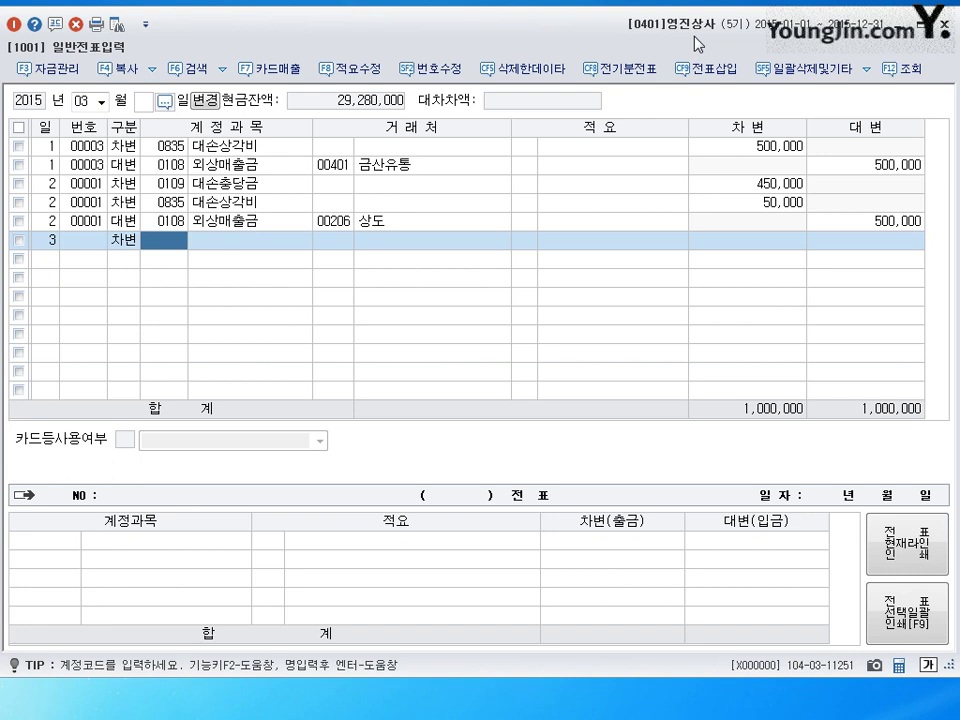
{"action": "type", "text": "109"}
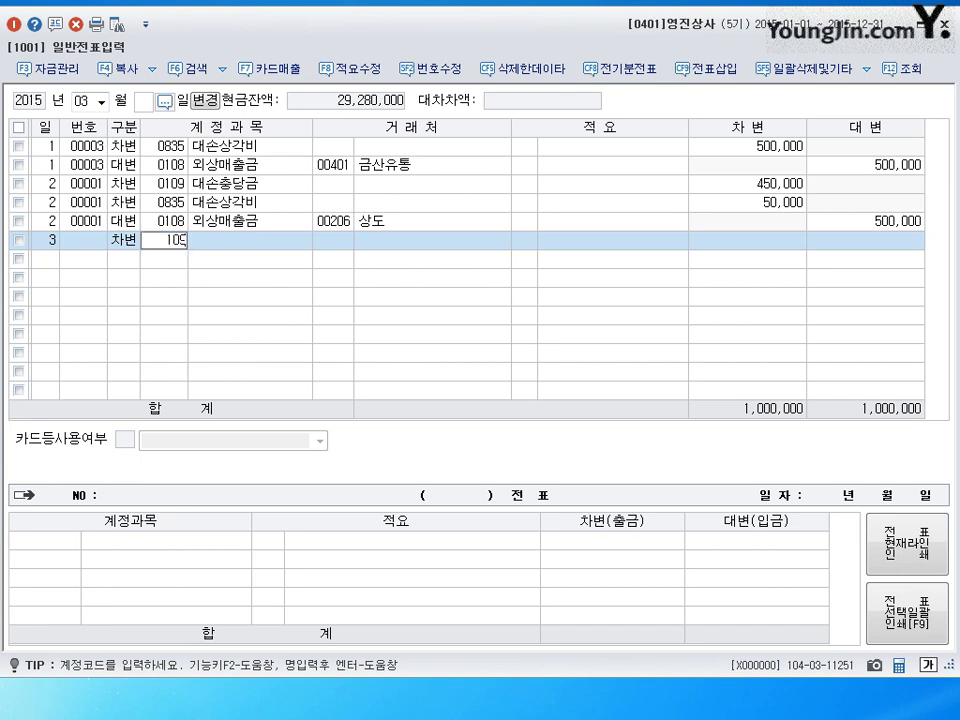
{"action": "key", "text": "Return"}
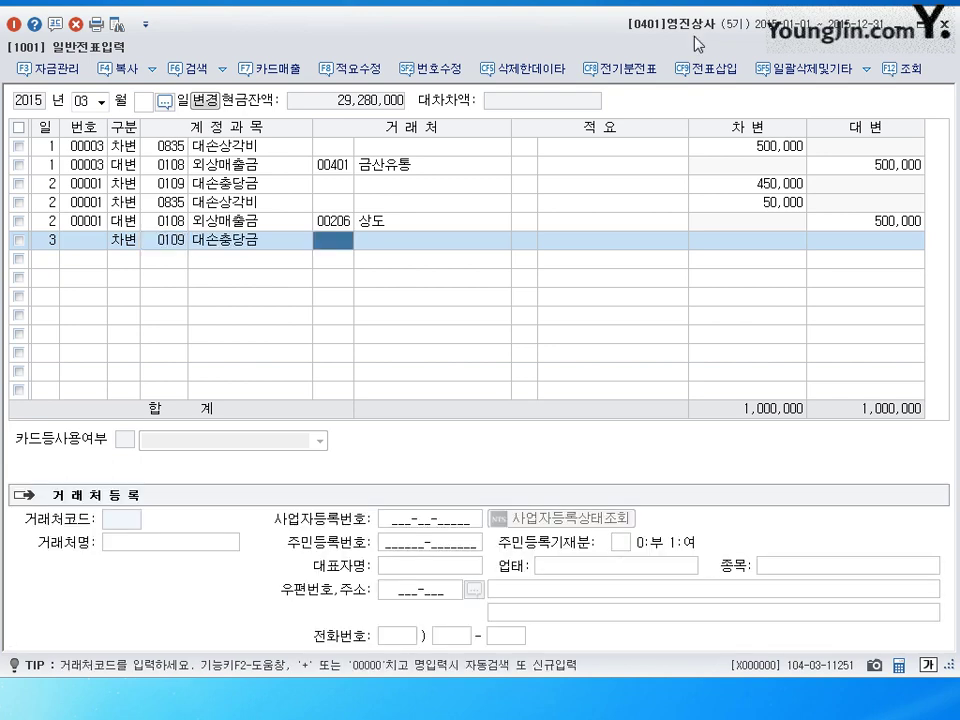
{"action": "key", "text": "Return"}
{"action": "key", "text": "Return"}
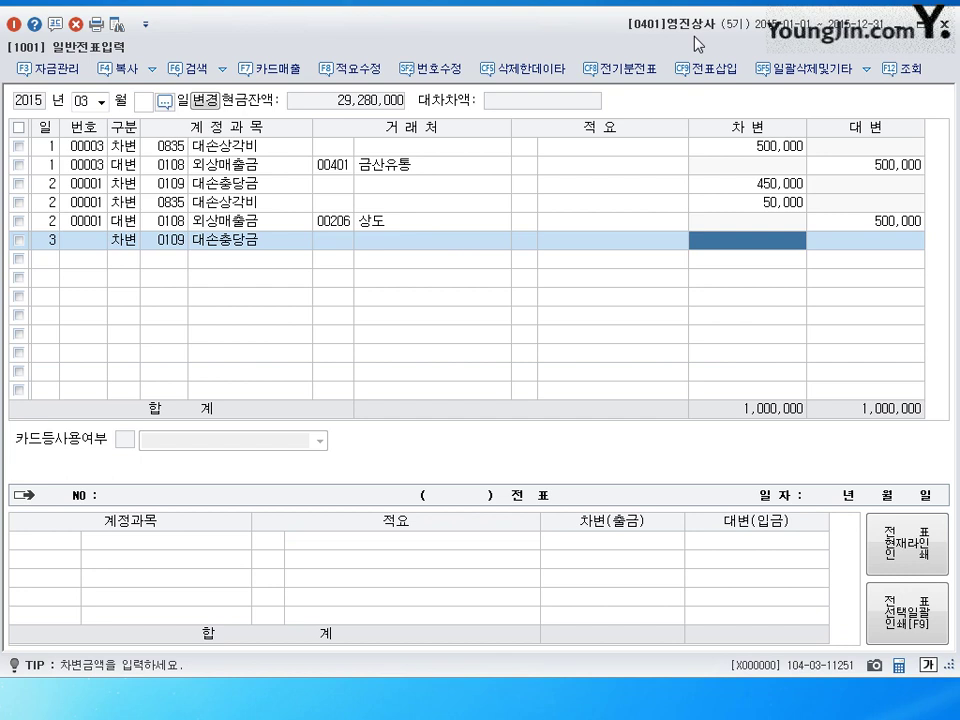
{"action": "type", "text": "300000"}
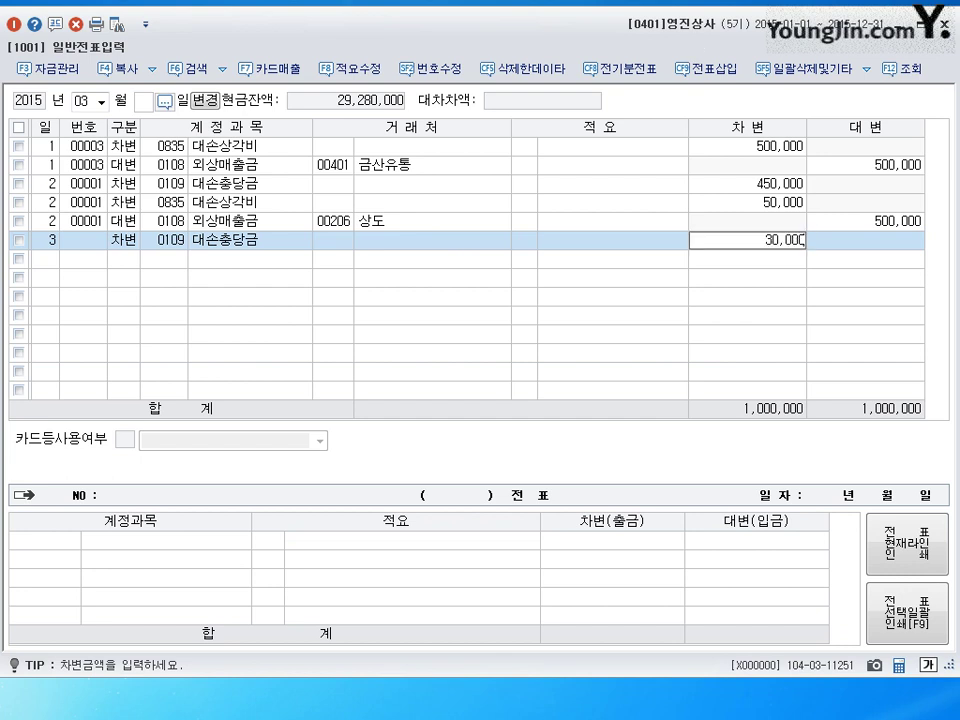
{"action": "key", "text": "Return"}
- Add the balancing March 3 credit line of 30,000 to account 0108 외상매출금 with 신구 as the trading partner
{"action": "type", "text": "4"}
{"action": "key", "text": "Return"}
{"action": "type", "text": "108"}
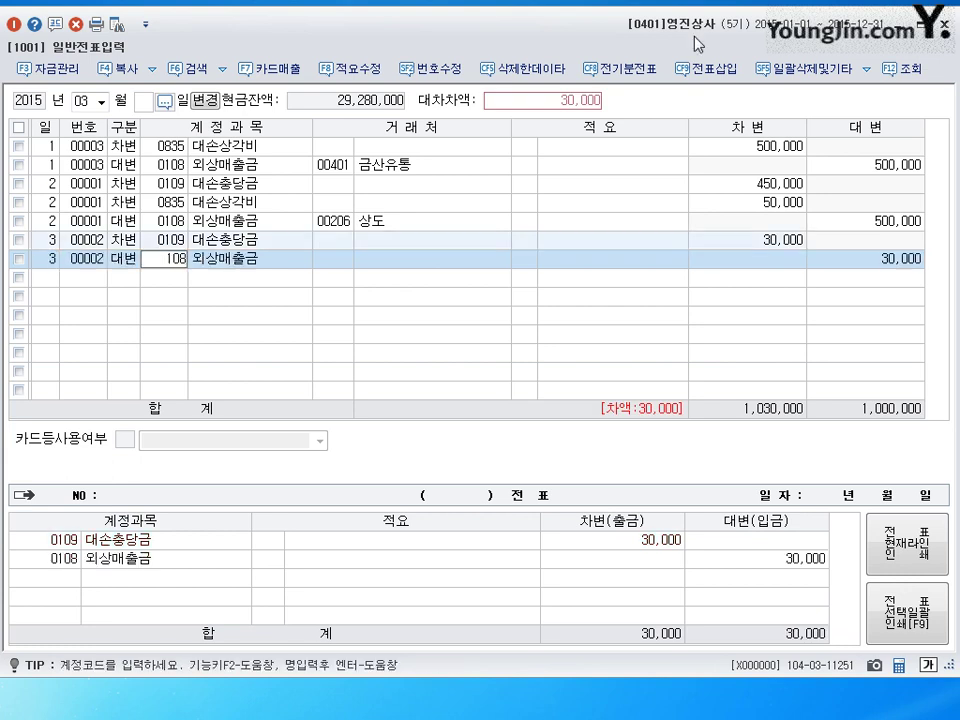
{"action": "key", "text": "Return"}
{"action": "type", "text": "신"}
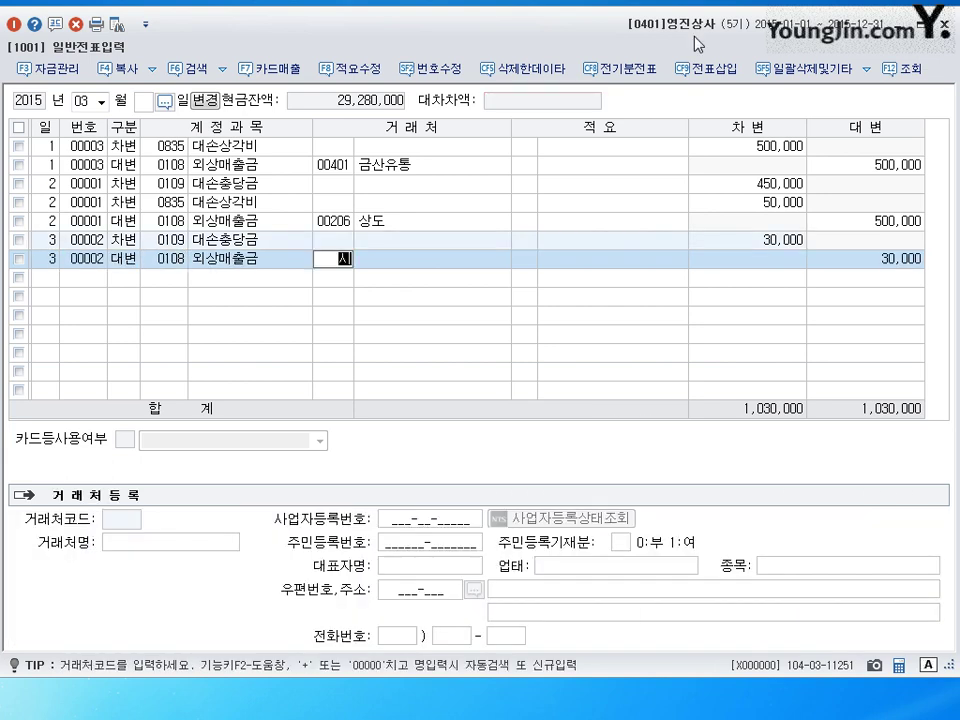
{"action": "key", "text": "Return"}
{"action": "key", "text": "Return"}
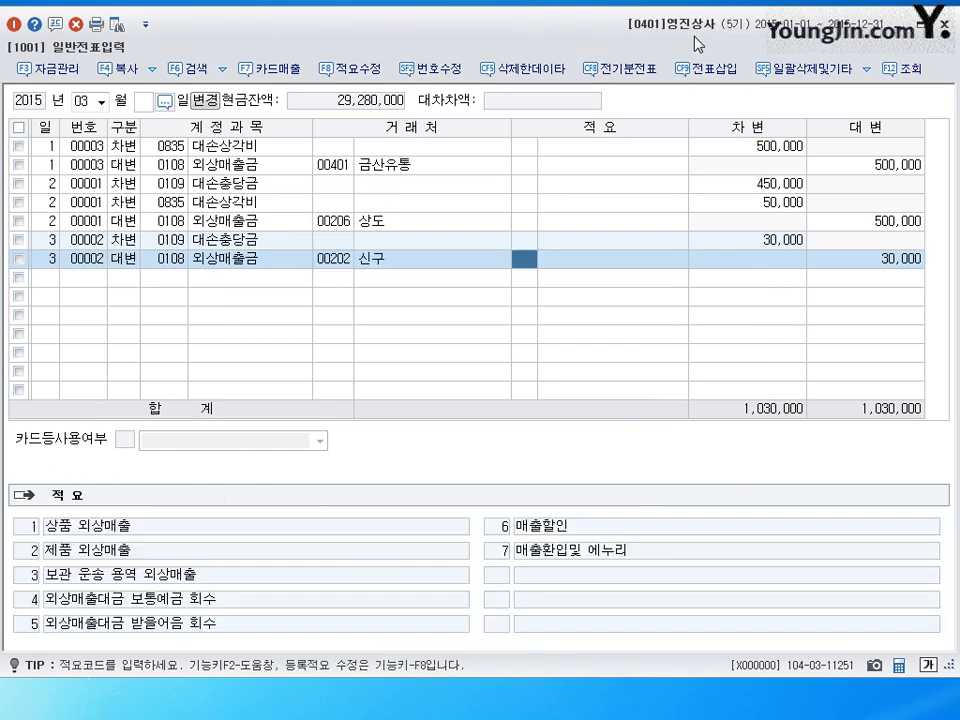
{"action": "key", "text": "Return"}
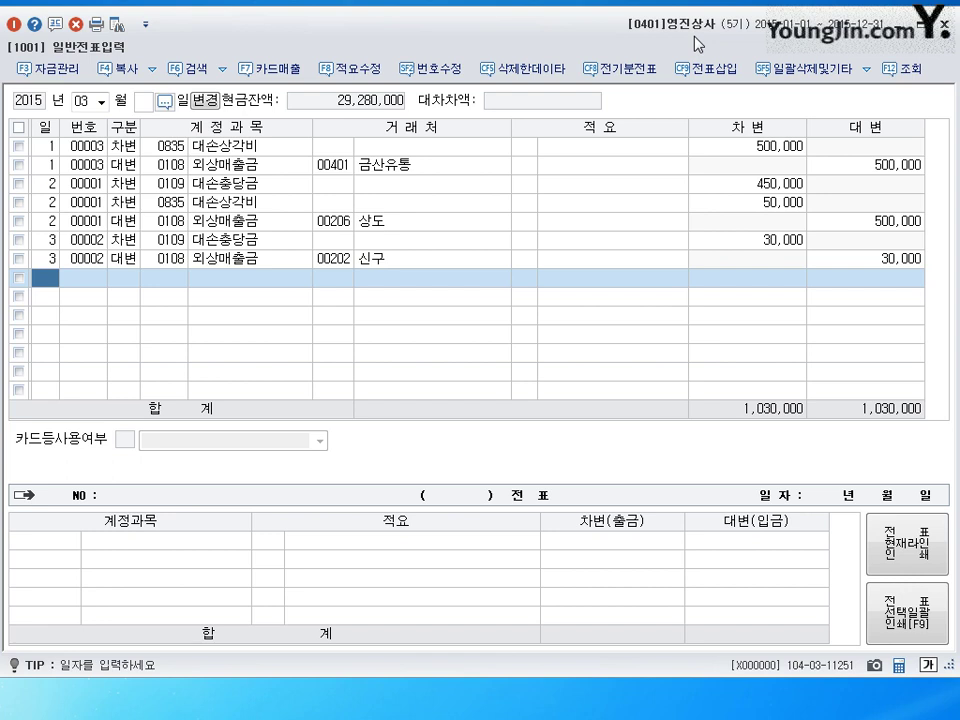
- Add a March 4 debit line with account 0103 보통예금 and amount 730,000
{"action": "type", "text": "4"}
{"action": "key", "text": "Return"}
{"action": "type", "text": "3"}
{"action": "key", "text": "Return"}
{"action": "type", "text": "103"}
{"action": "key", "text": "Return"}
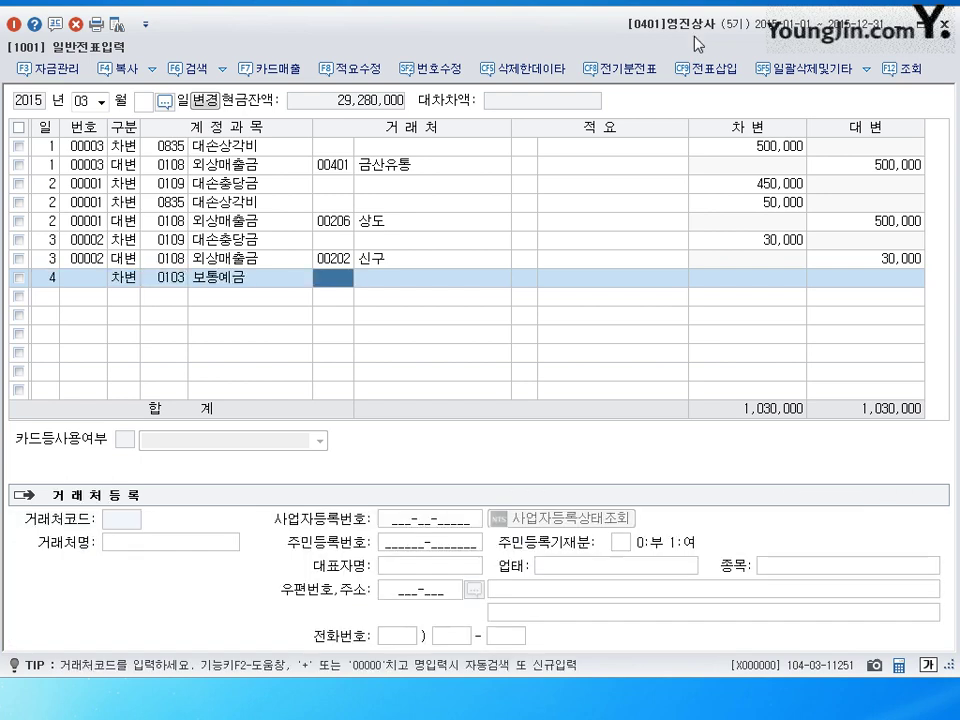
{"action": "key", "text": "Return"}
{"action": "key", "text": "Return"}
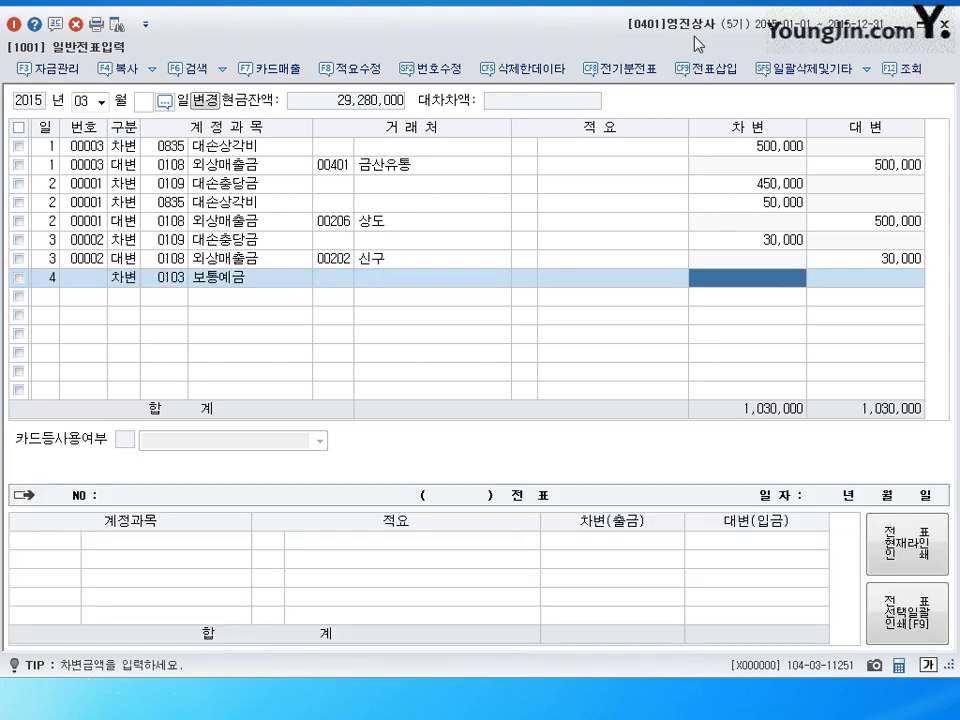
{"action": "type", "text": "7300000"}
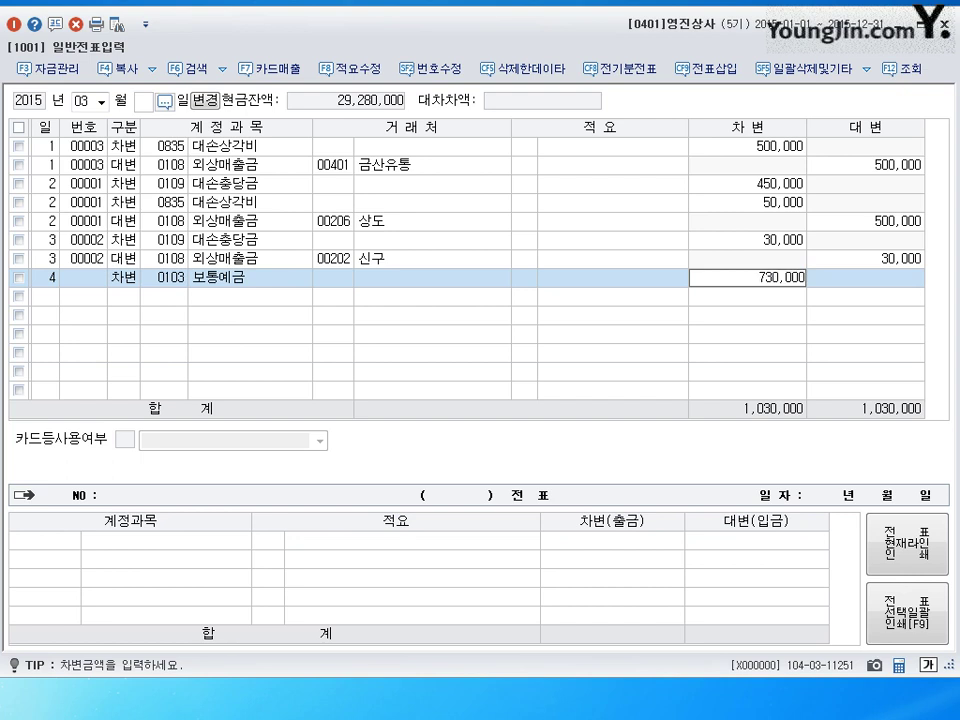
{"action": "key", "text": "Return"}
- Add the balancing March 4 credit line of 730,000 to account 0109 대손충당금
{"action": "type", "text": "4"}
{"action": "key", "text": "Return"}
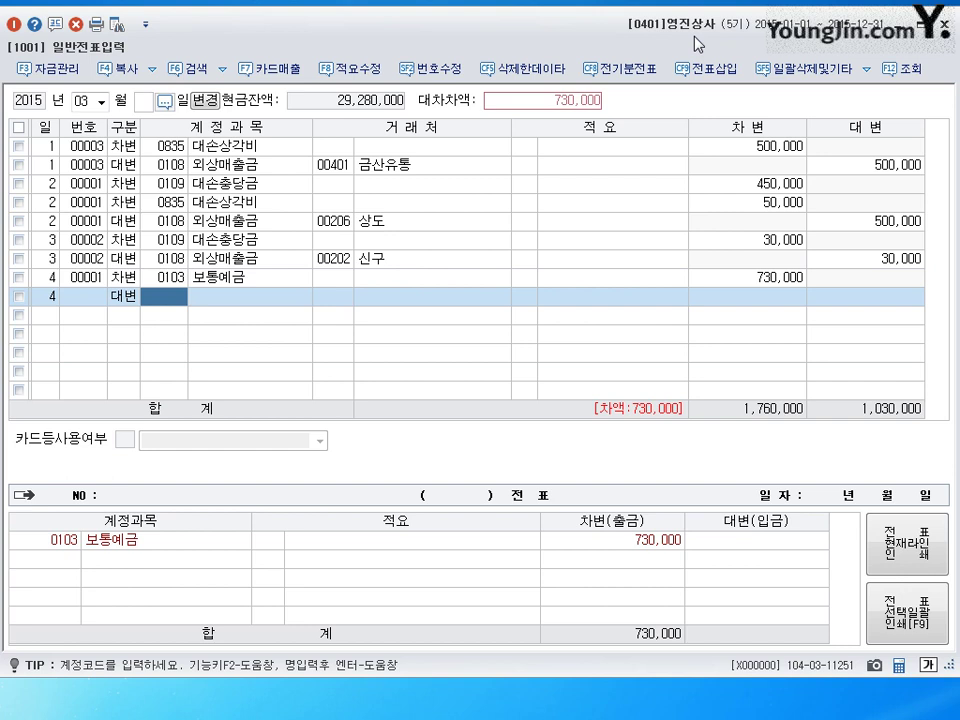
{"action": "type", "text": "0109"}
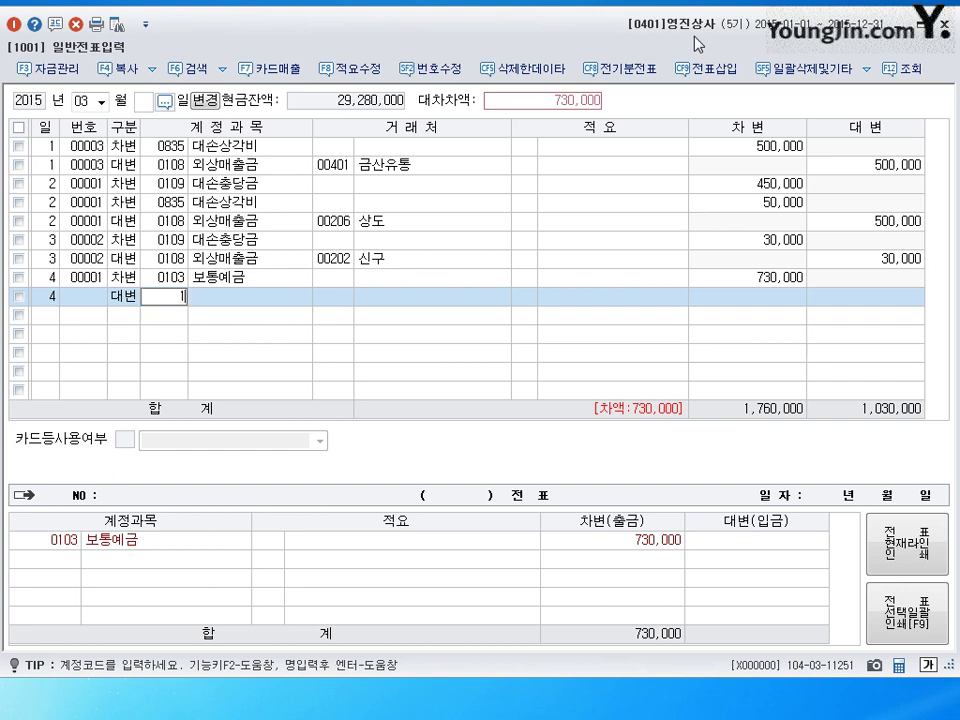
{"action": "key", "text": "Return"}
{"action": "key", "text": "Return"}
{"action": "key", "text": "Return"}
{"action": "key", "text": "Return"}
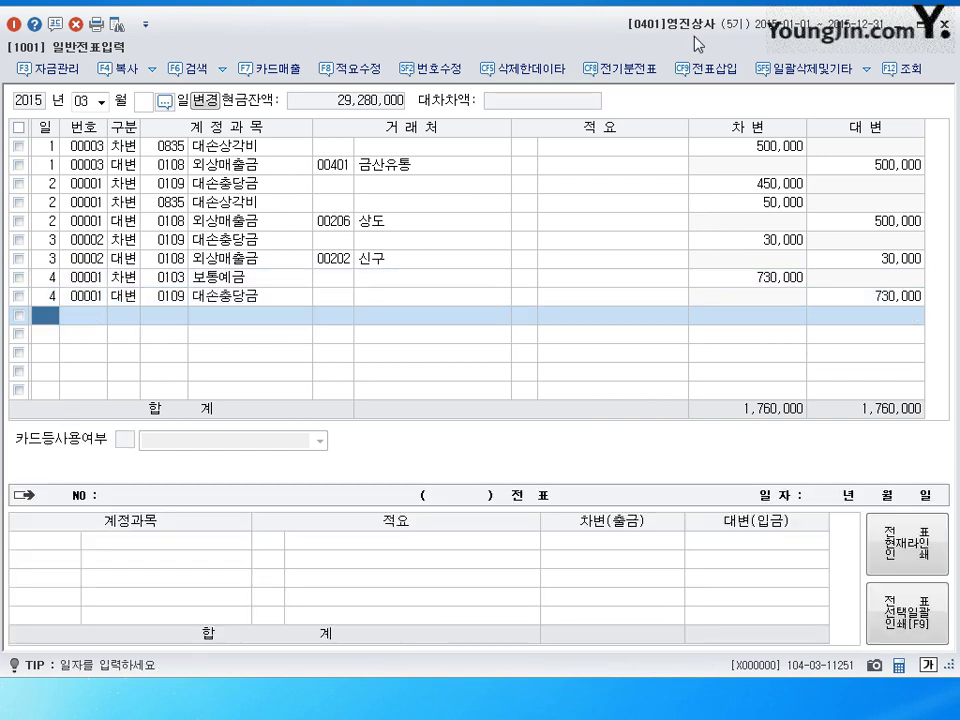
- Abandon the empty March 5 line and load the general journal entries for December 31, 2015
{"action": "type", "text": "5"}
{"action": "key", "text": "Return"}
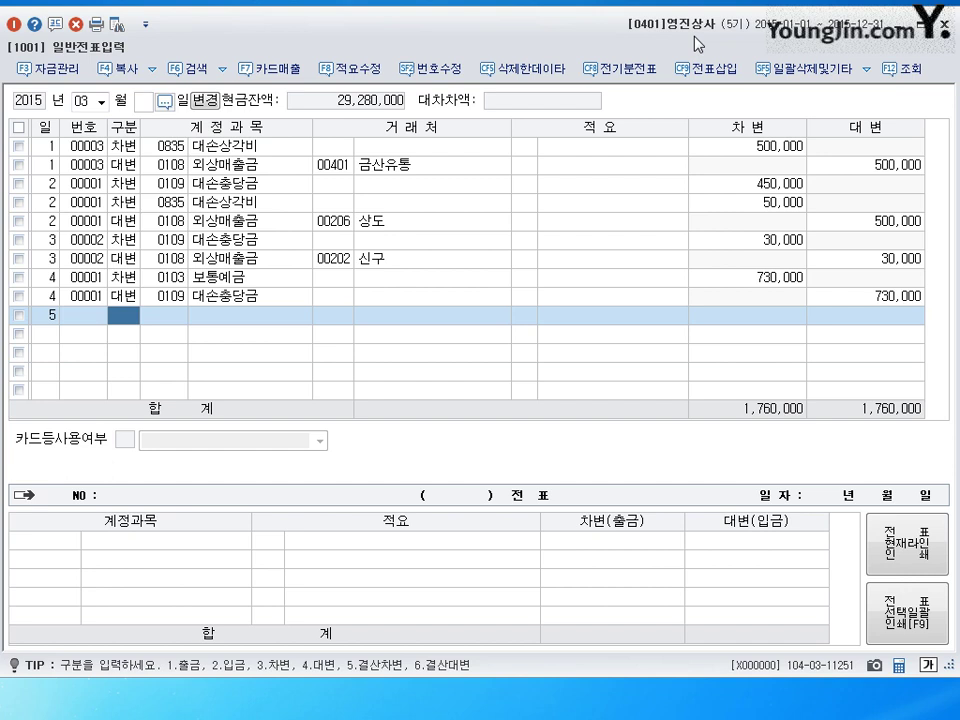
{"action": "key", "text": "Escape"}
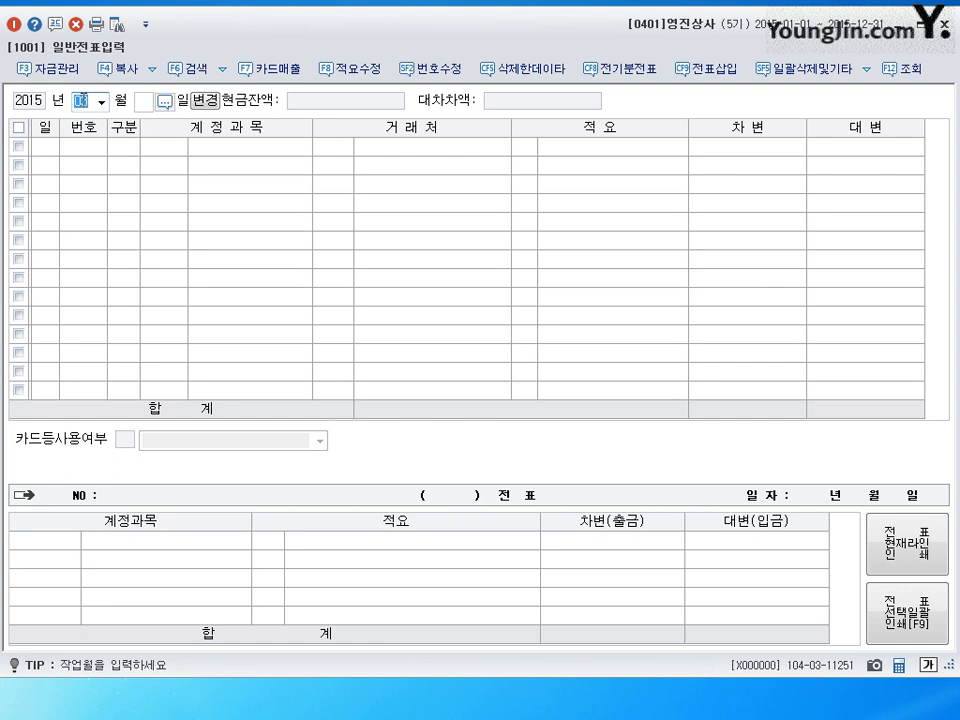
{"action": "type", "text": "1231"}
{"action": "key", "text": "Return"}
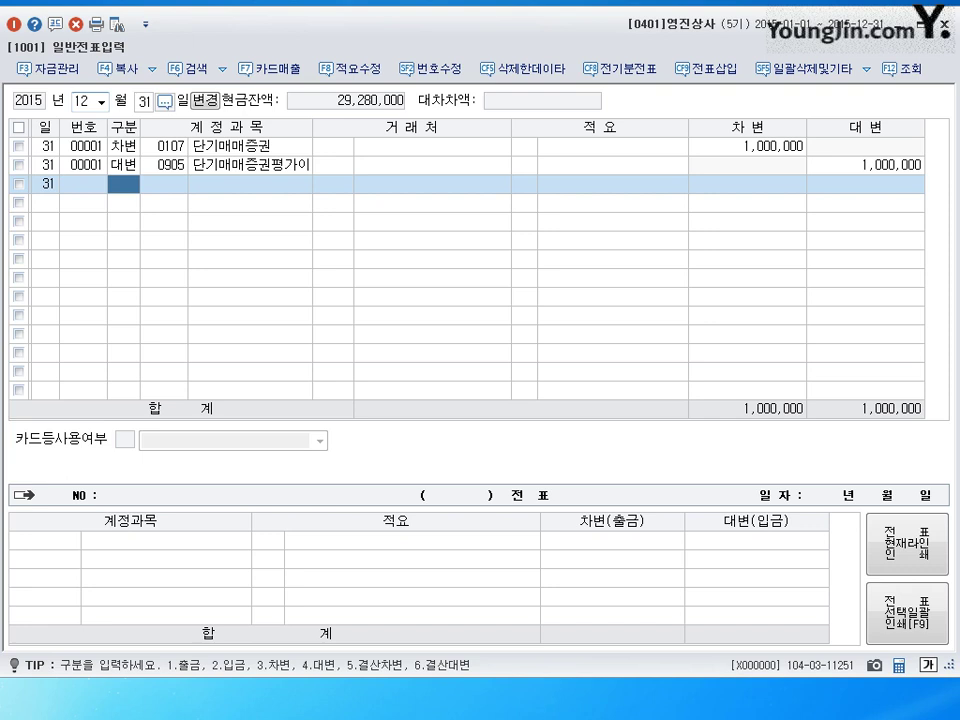
- Add a December 31 debit line with account 0835 대손상각비 and amount 700,000
{"action": "type", "text": "3"}
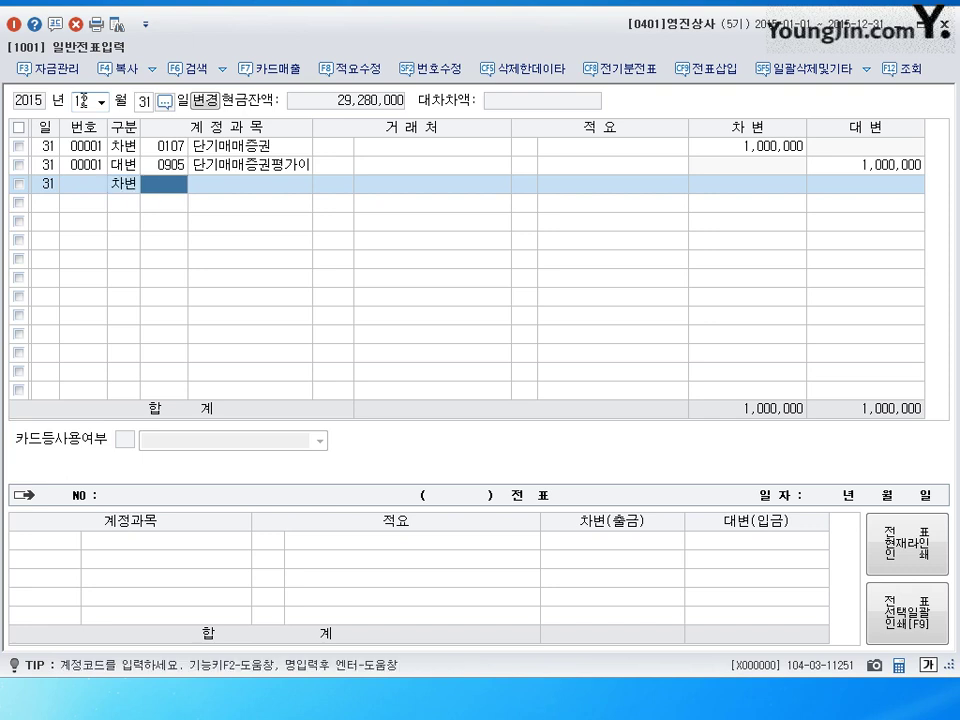
{"action": "type", "text": "835"}
{"action": "key", "text": "Return"}
{"action": "key", "text": "Return"}
{"action": "key", "text": "Return"}
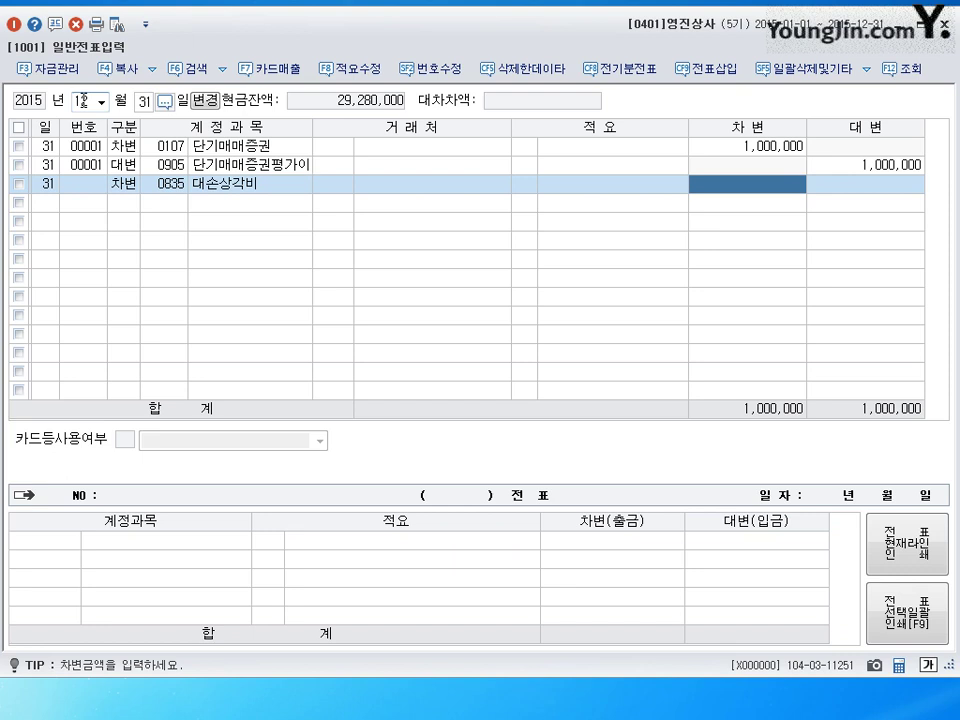
{"action": "type", "text": "7"}
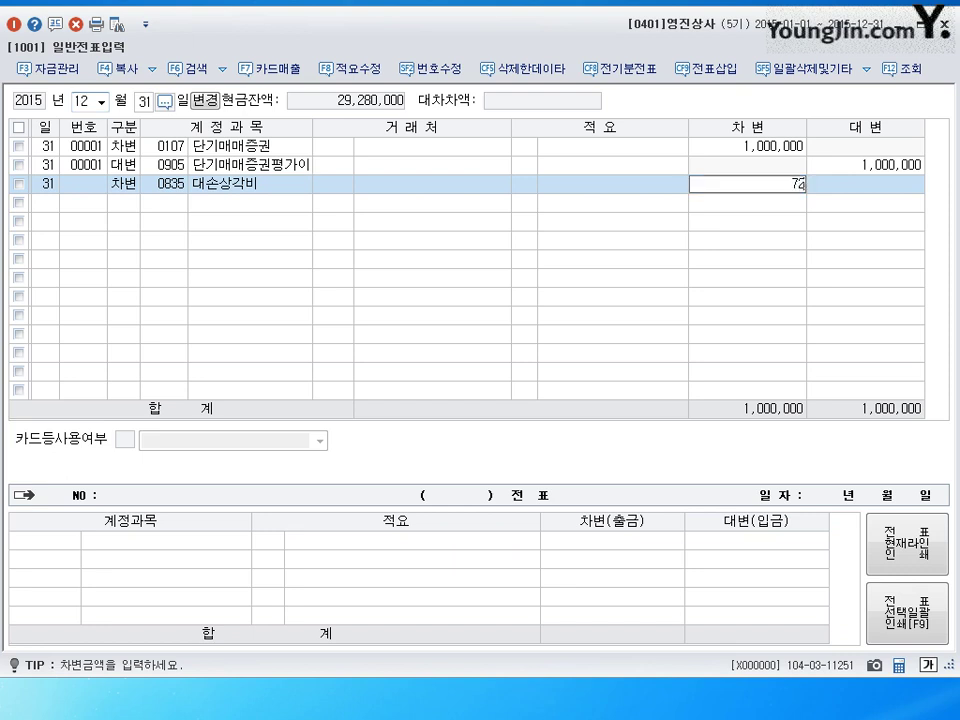
{"action": "type", "text": "00,000"}
{"action": "key", "text": "Return"}
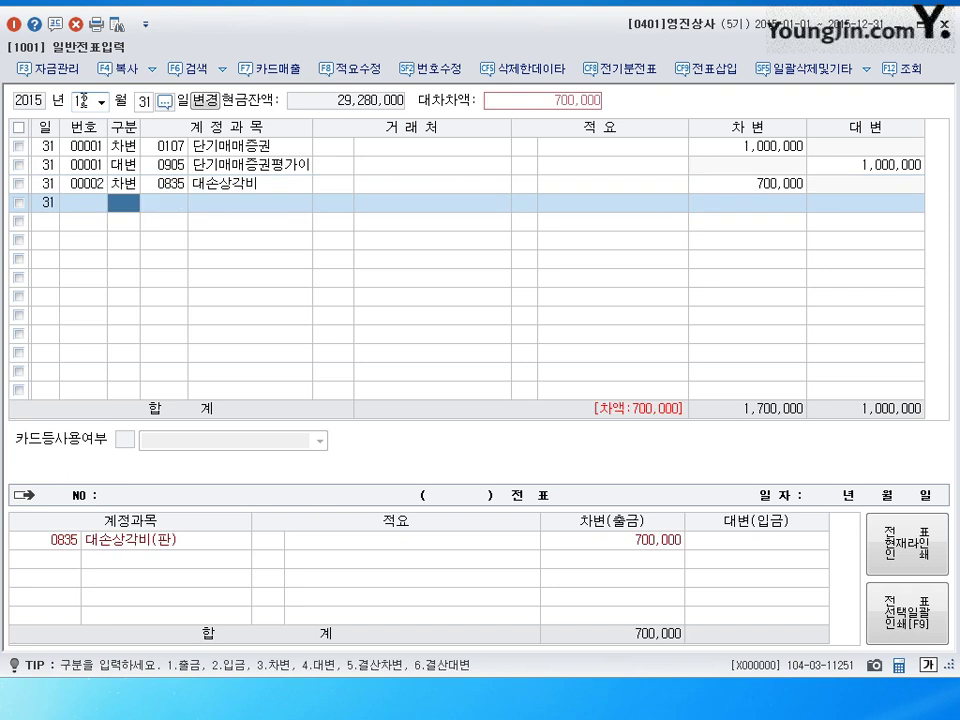
- Add the balancing December 31 credit line of 700,000 to account 0109 대손충당금
{"action": "type", "text": "4"}
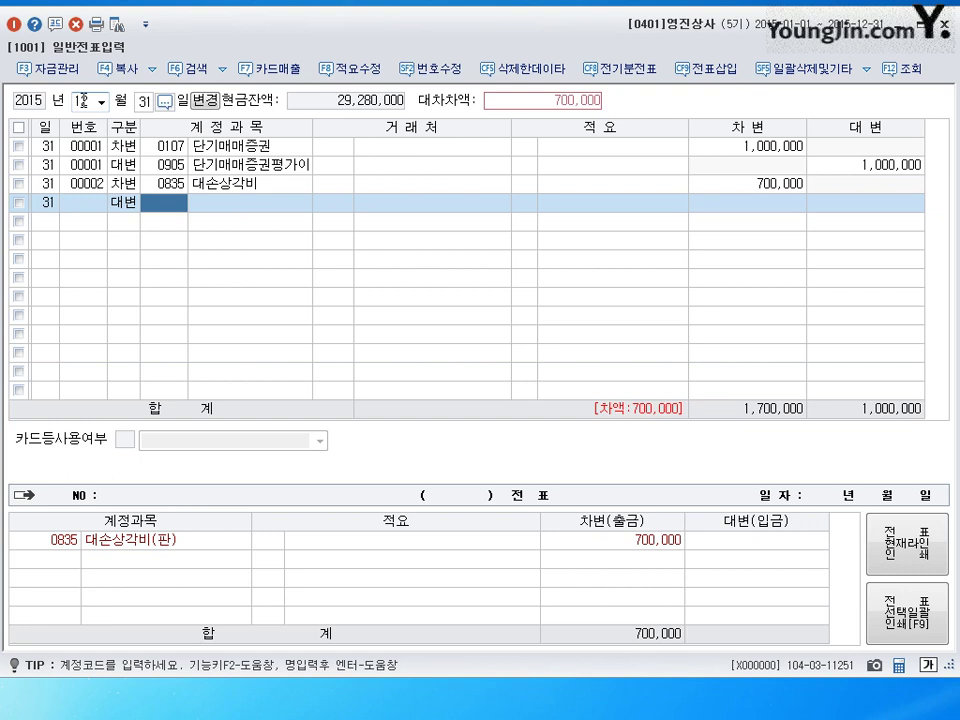
{"action": "type", "text": "109"}
{"action": "key", "text": "Return"}
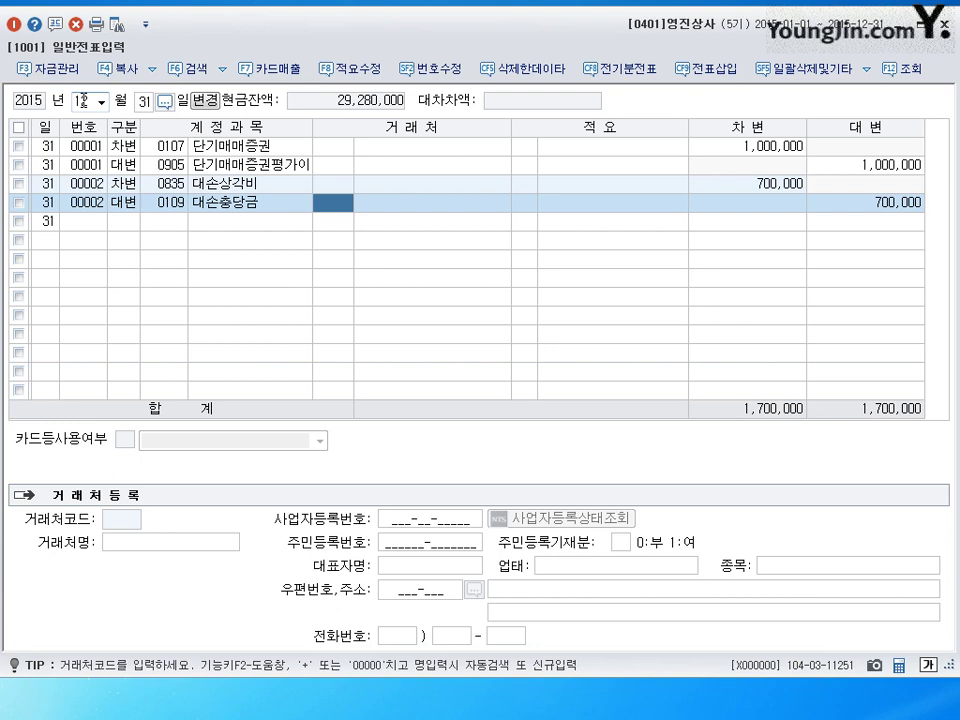
{"action": "key", "text": "Return"}
{"action": "key", "text": "Return"}
{"action": "key", "text": "Return"}
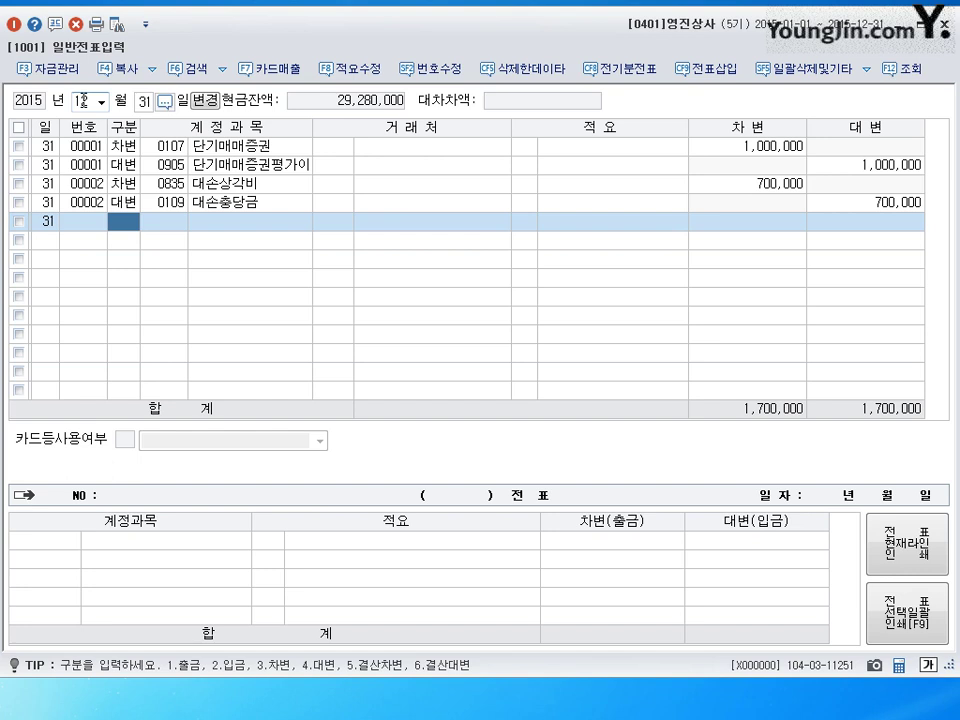
- Add another December 31 debit line with account 0835 대손상각비 and amount 95,400
{"action": "type", "text": "3"}
{"action": "key", "text": "Return"}
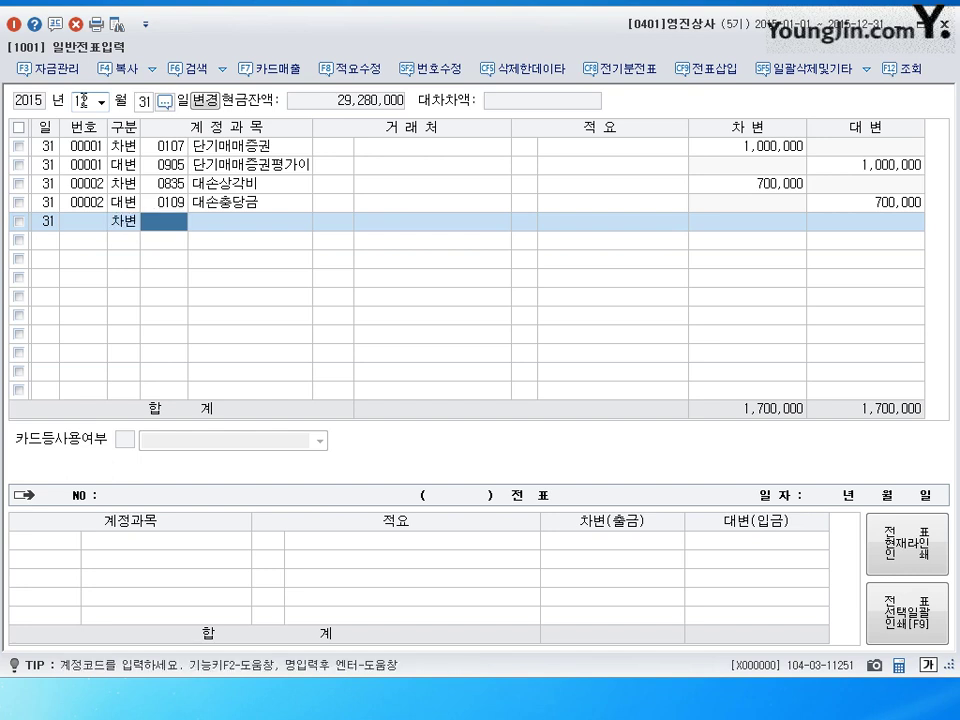
{"action": "type", "text": "835"}
{"action": "key", "text": "Return"}
{"action": "key", "text": "Return"}
{"action": "key", "text": "Return"}
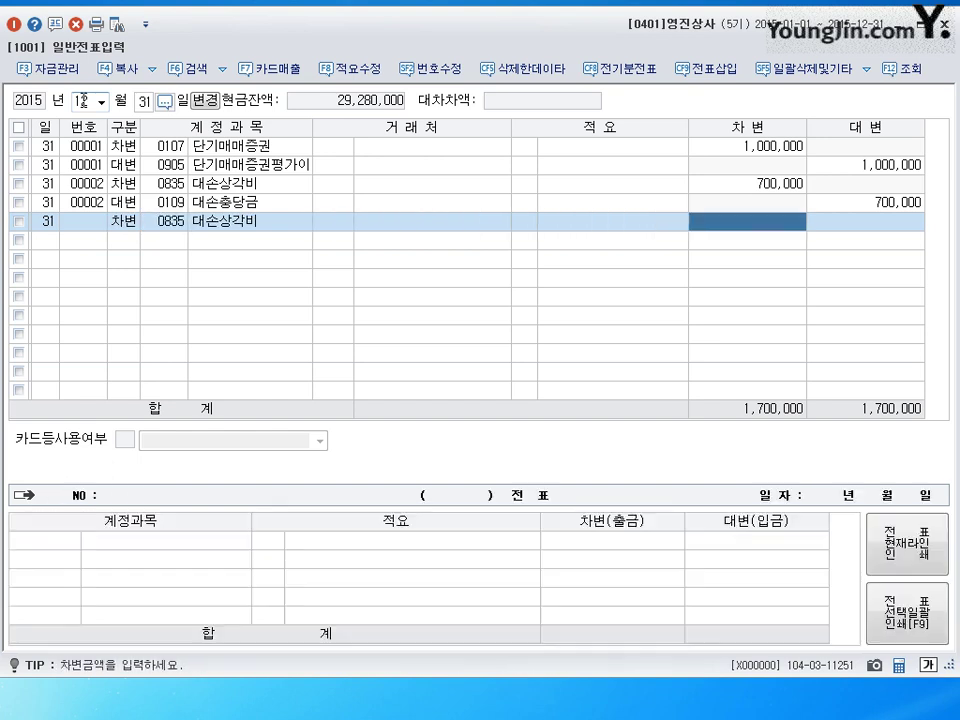
{"action": "type", "text": "95400"}
{"action": "key", "text": "Return"}
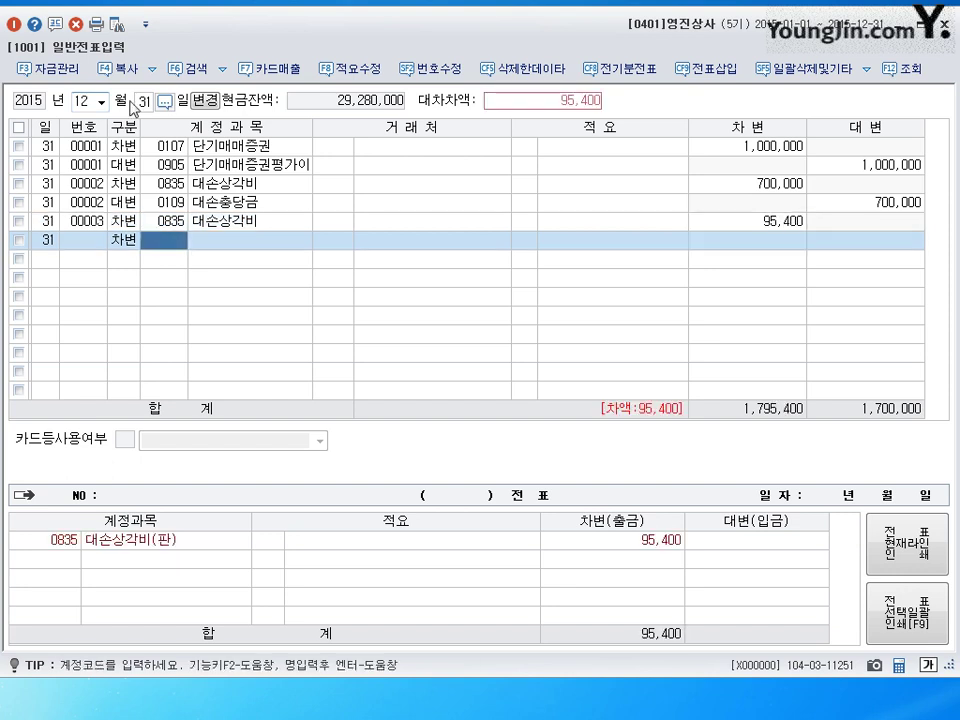
- Make the new December 31 line a credit (대변) of 95,400 to account 0109 대손충당금
{"action": "type", "text": "4"}
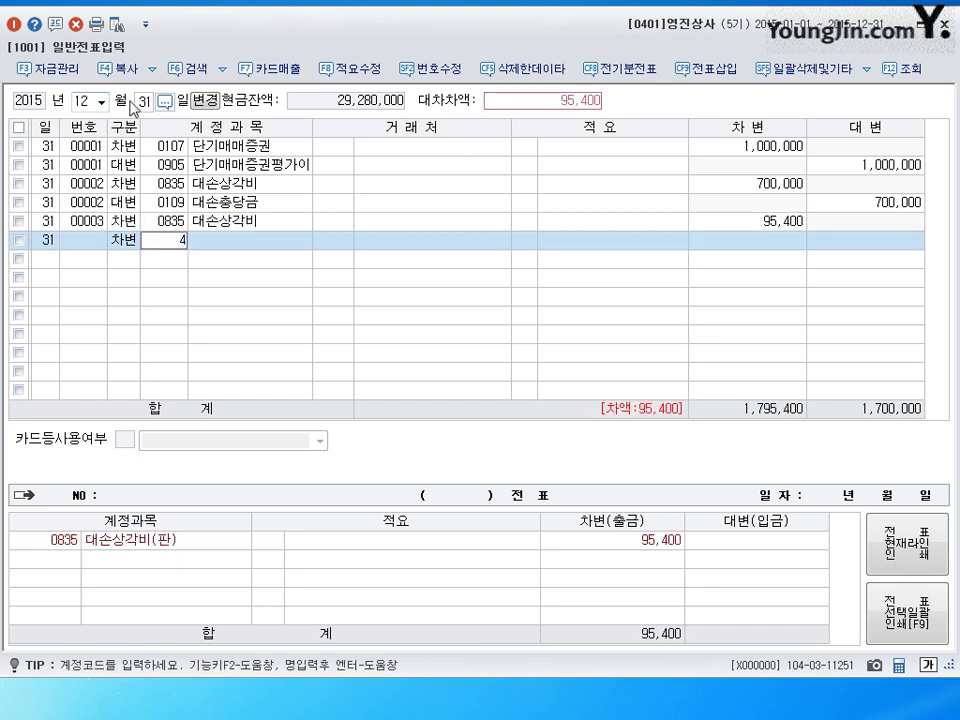
{"action": "key", "text": "BackSpace"}
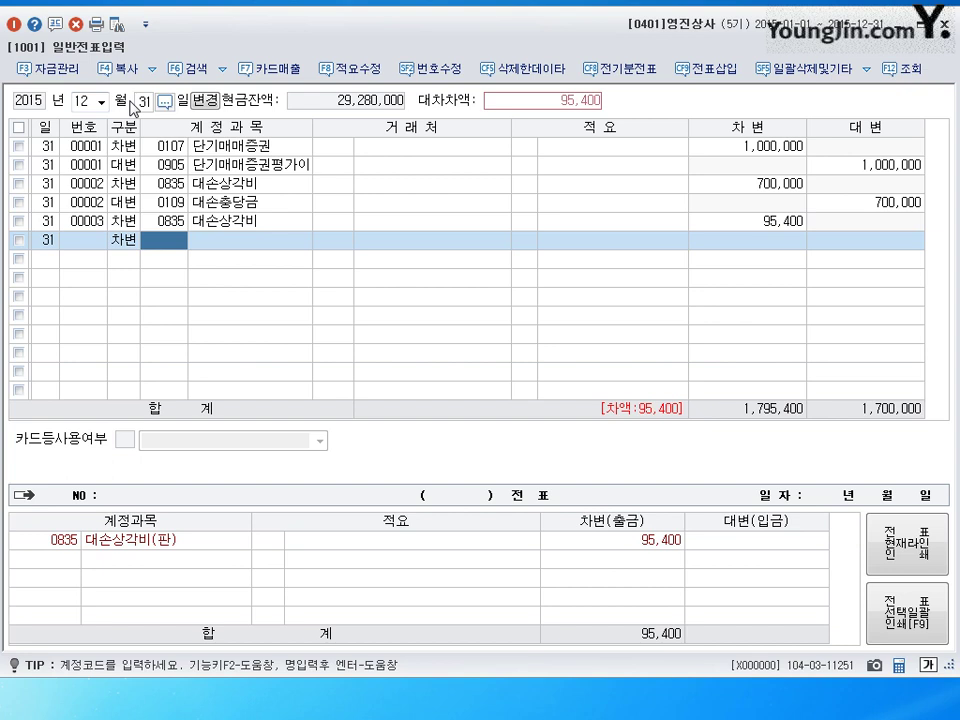
{"action": "key", "text": "Left"}
{"action": "type", "text": "4"}
{"action": "key", "text": "Return"}
{"action": "type", "text": "109"}
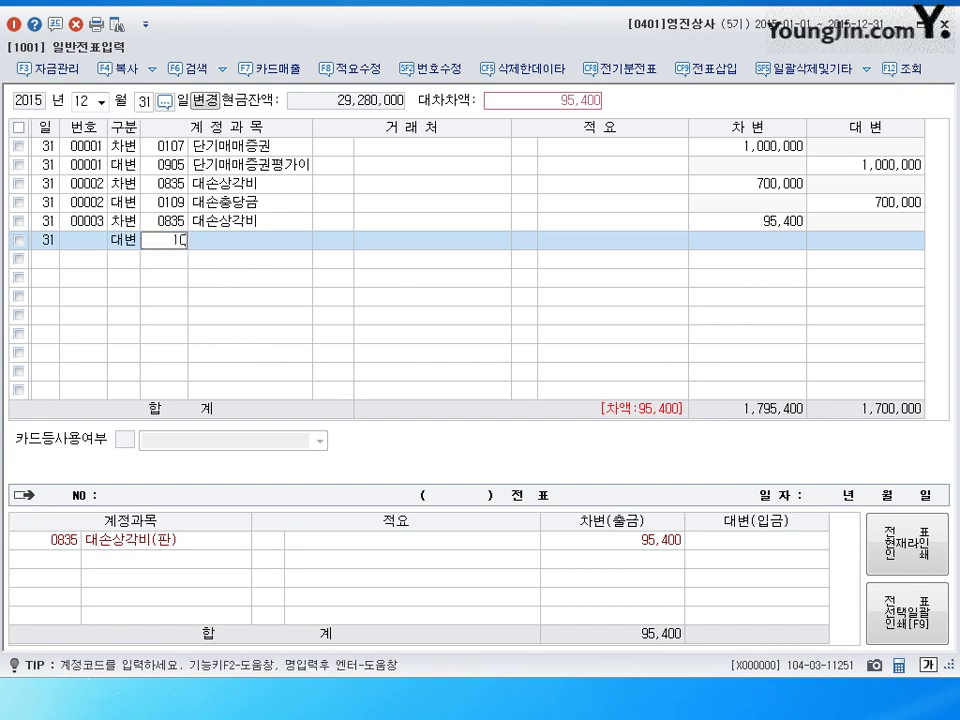
{"action": "key", "text": "Return"}
{"action": "key", "text": "Return"}
{"action": "key", "text": "Return"}
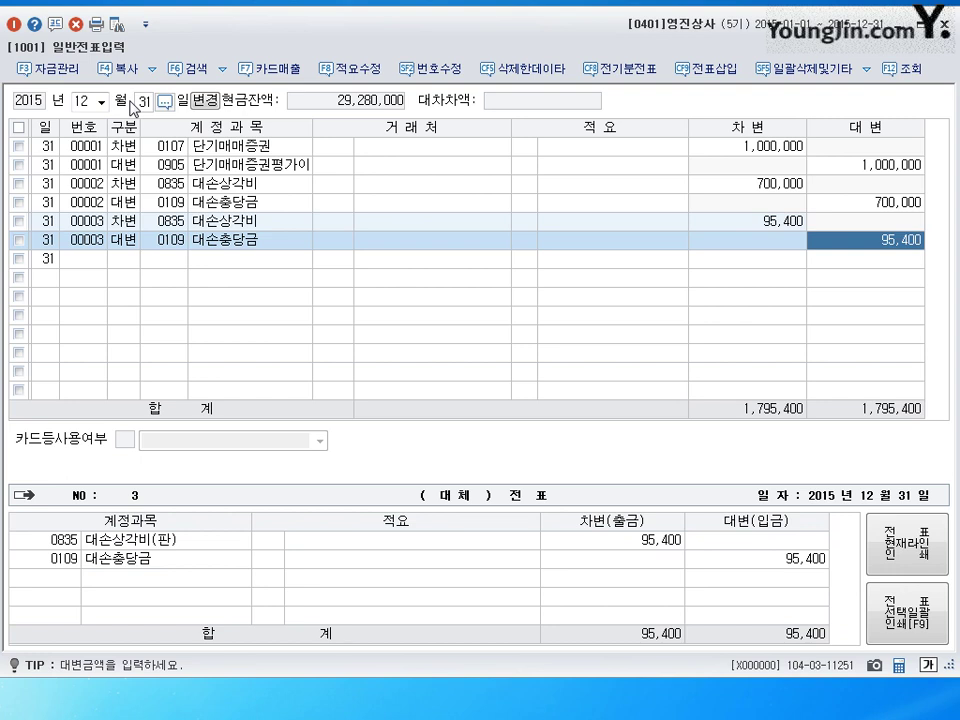
{"action": "key", "text": "Return"}
{"action": "key", "text": "Up"}
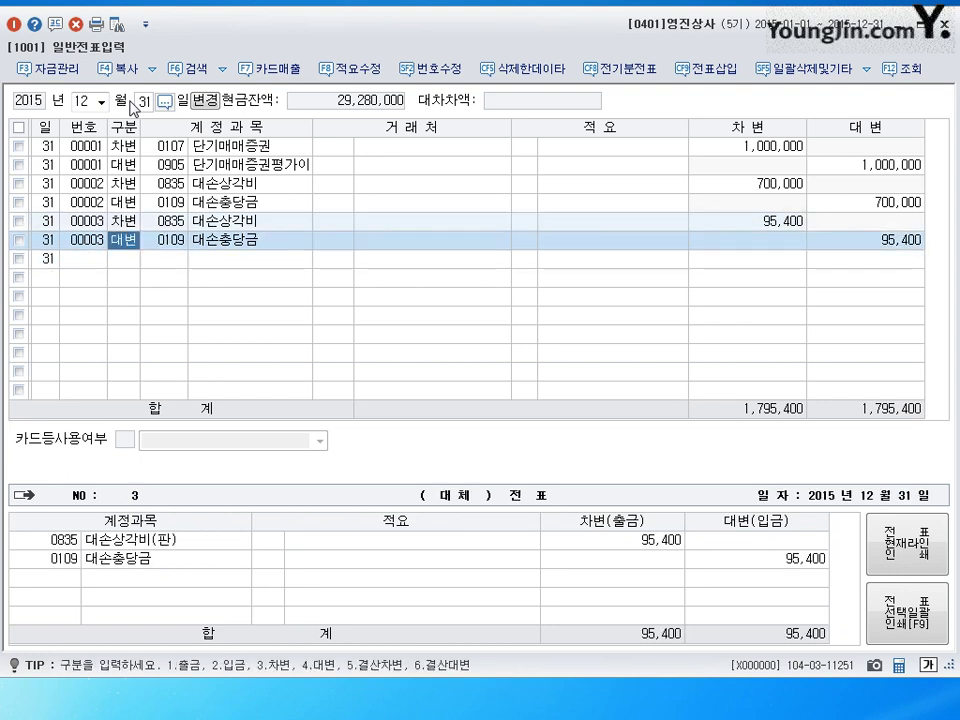